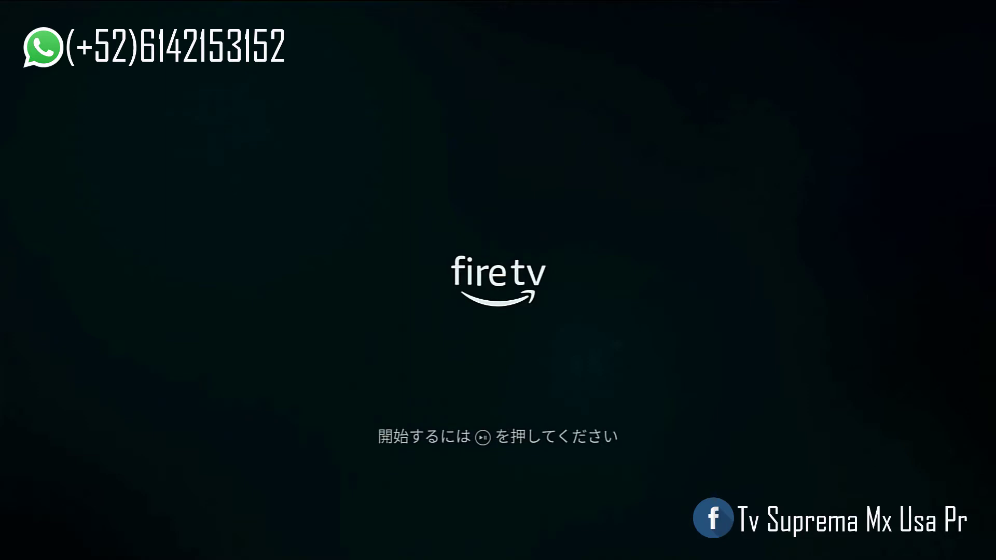
Step: Start the device setup and choose Español (México) as the language
key(XF86AudioPlay)
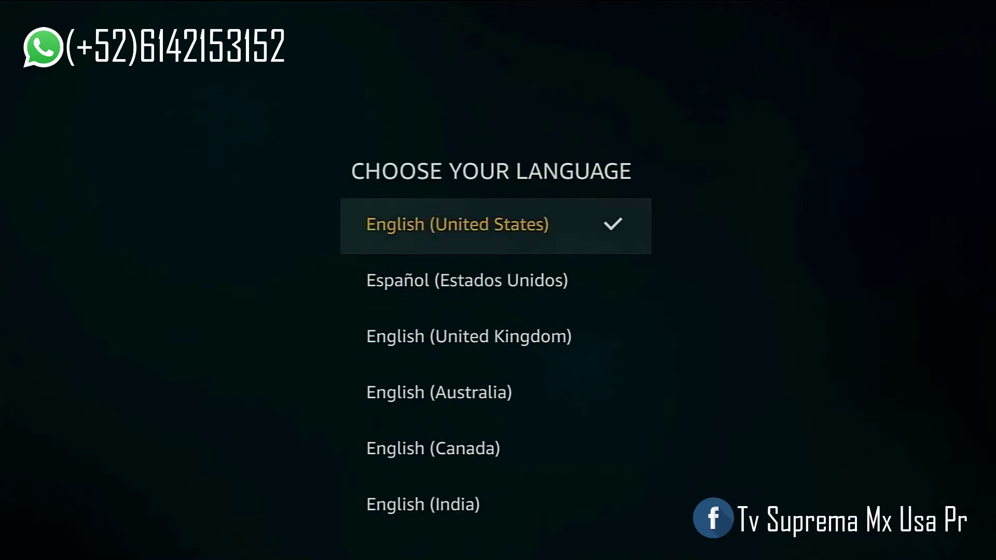
key(Down)
key(Down)
key(Down)
key(Down)
key(Down)
key(Down)
key(Down)
key(Down)
key(Down)
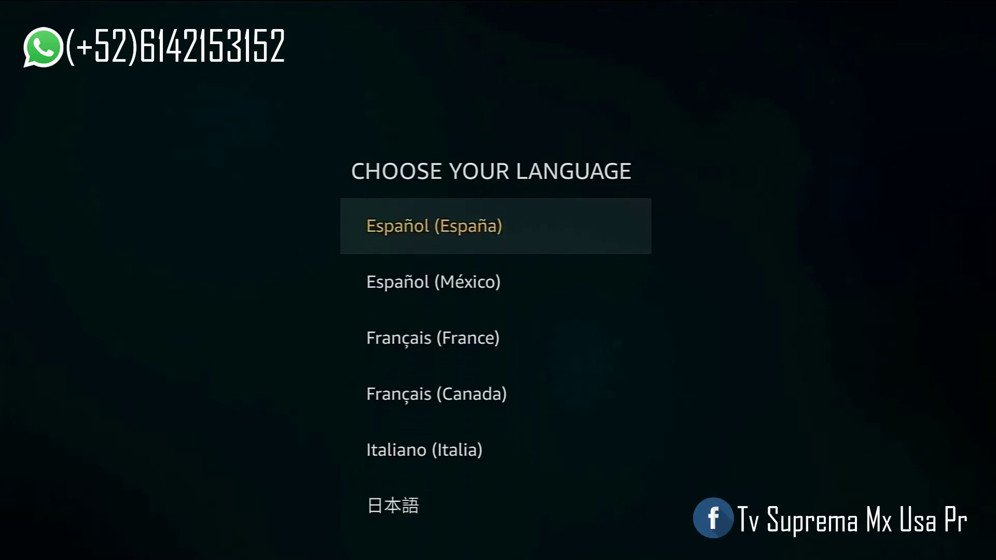
key(Down)
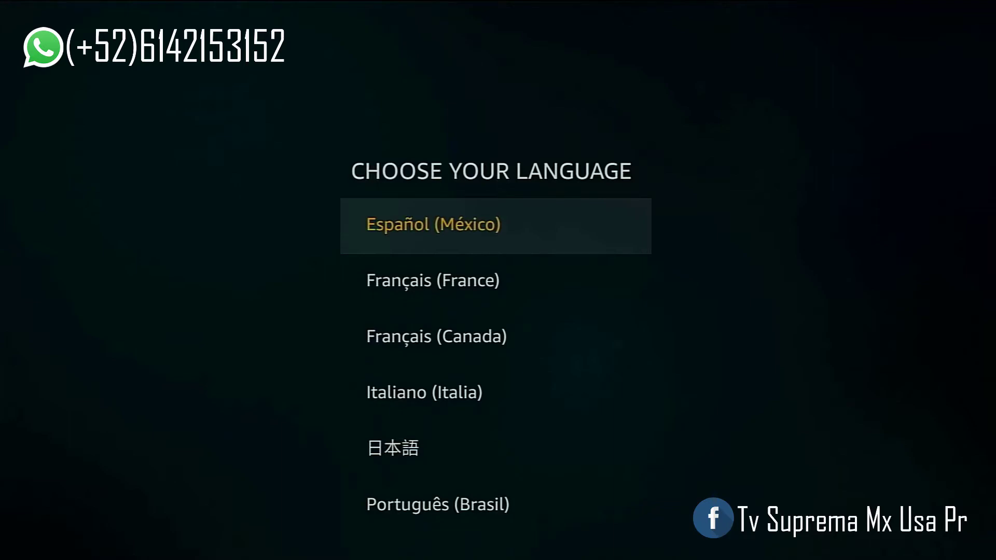
key(Return)
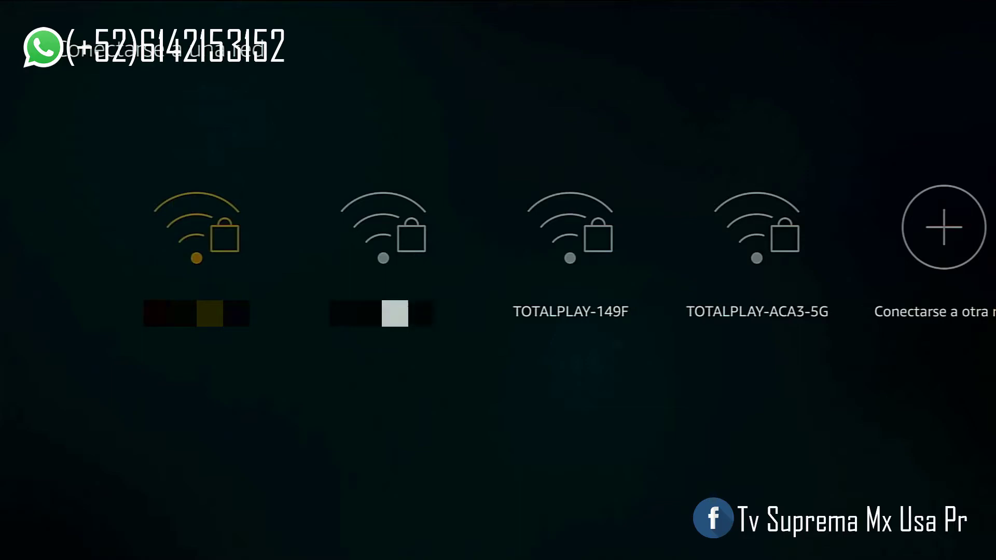
Step: Choose the second listed Wi-Fi network, enter its password and connect to it
key(Right)
key(Return)
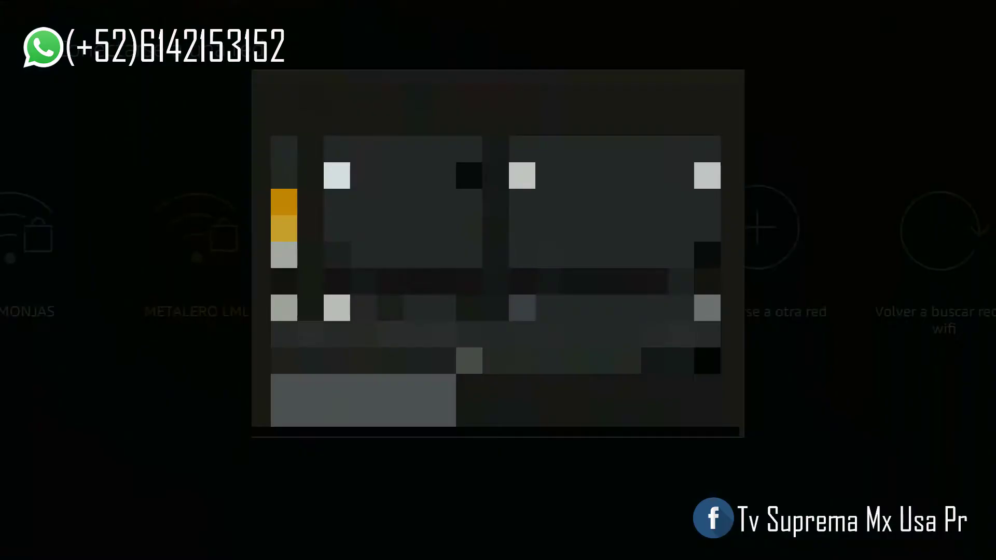
key(Down)
key(Up)
key(Right)
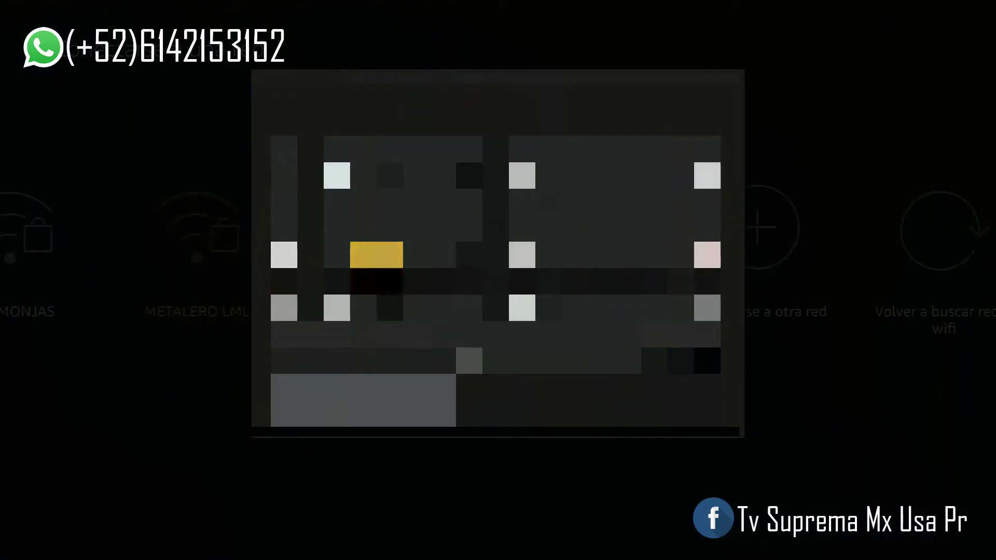
key(Left)
key(Right)
key(Right)
key(Right)
key(Right)
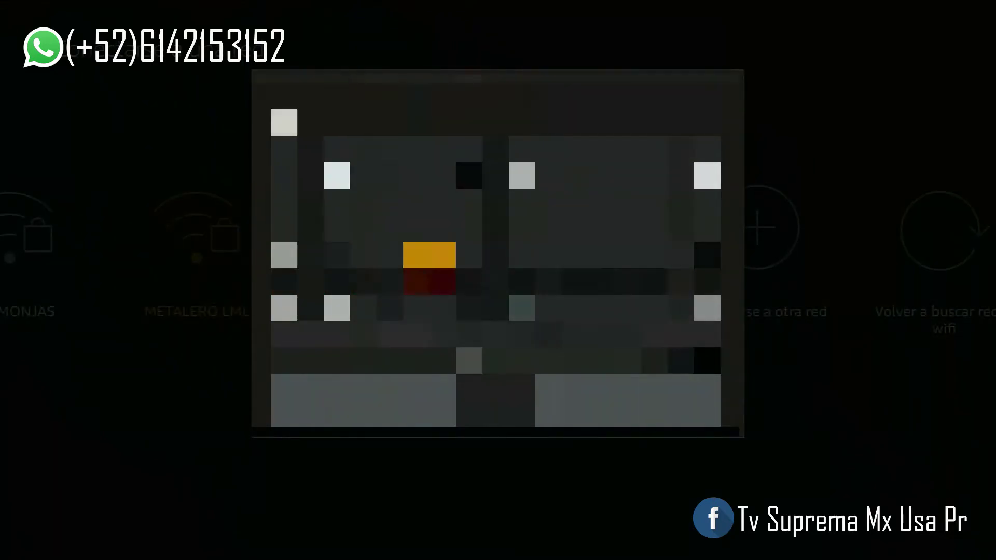
key(Up)
key(Left)
key(Left)
key(Left)
key(Left)
key(Right)
key(Right)
key(Right)
key(Right)
key(Right)
key(Left)
key(Left)
key(Left)
key(Left)
key(Left)
key(Left)
key(Left)
key(Down)
key(Down)
key(Right)
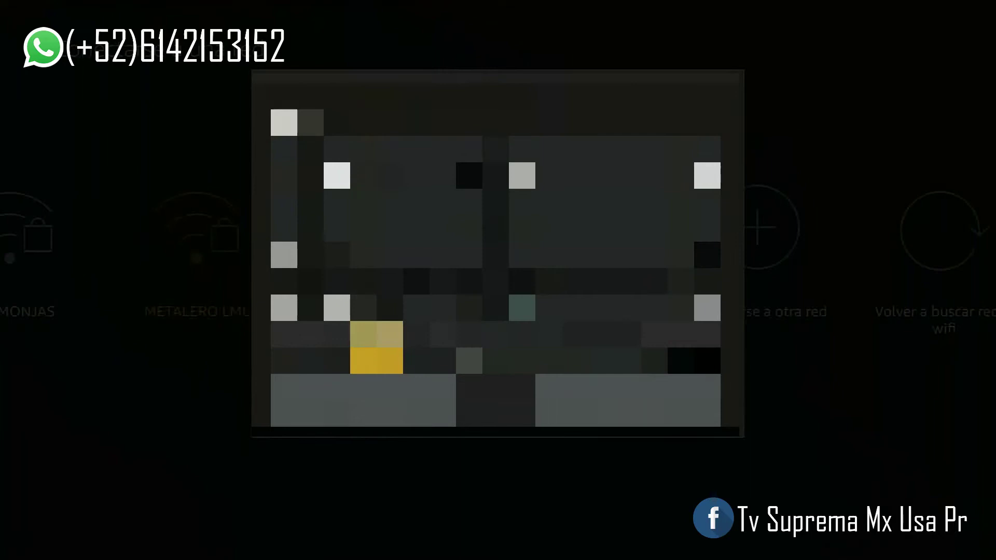
key(Return)
key(Up)
key(Up)
key(Up)
key(Left)
key(Left)
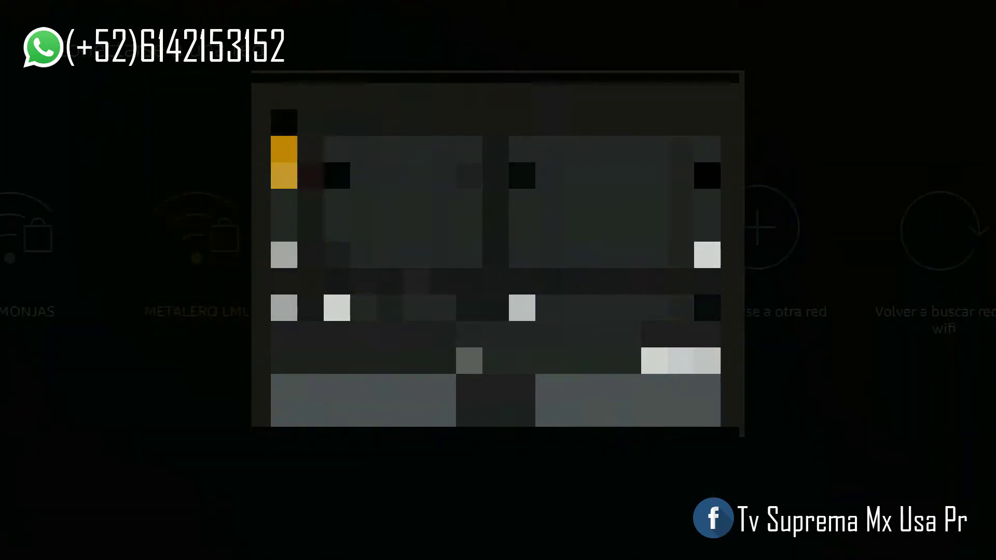
key(Down)
key(Down)
key(Down)
key(Down)
key(Right)
key(Return)
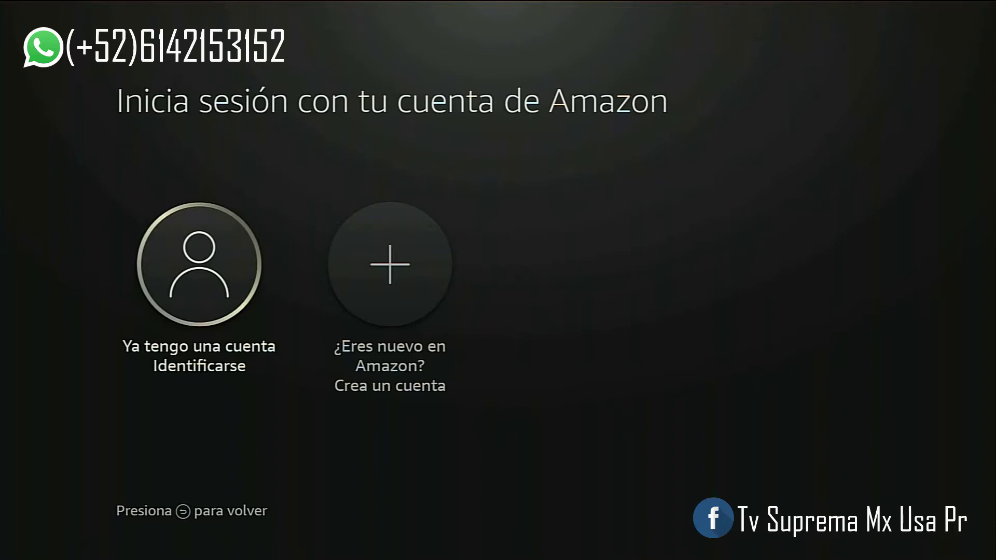
Step: Choose to sign in with an existing Amazon account directly on the Fire TV Stick Lite
key(Return)
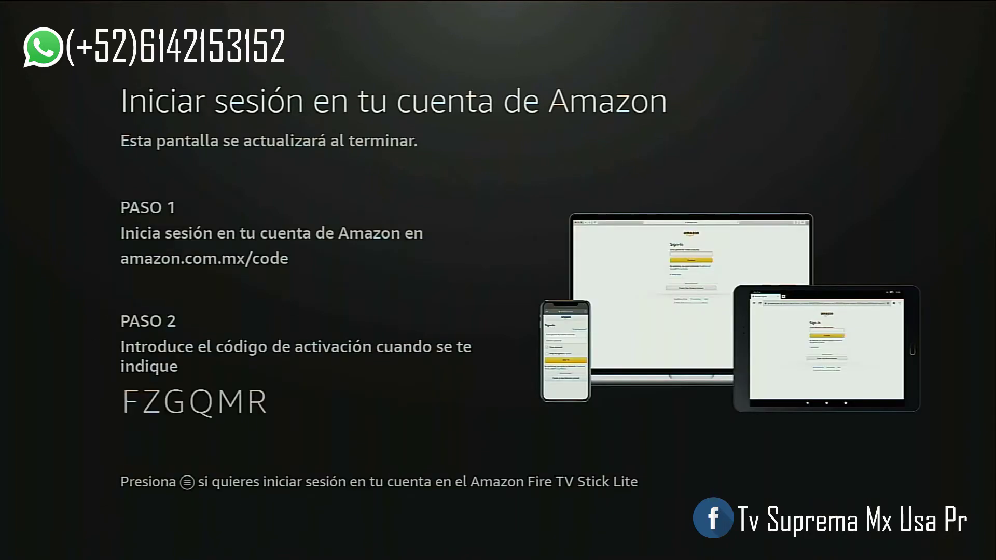
key(Escape)
key(Return)
key(Menu)
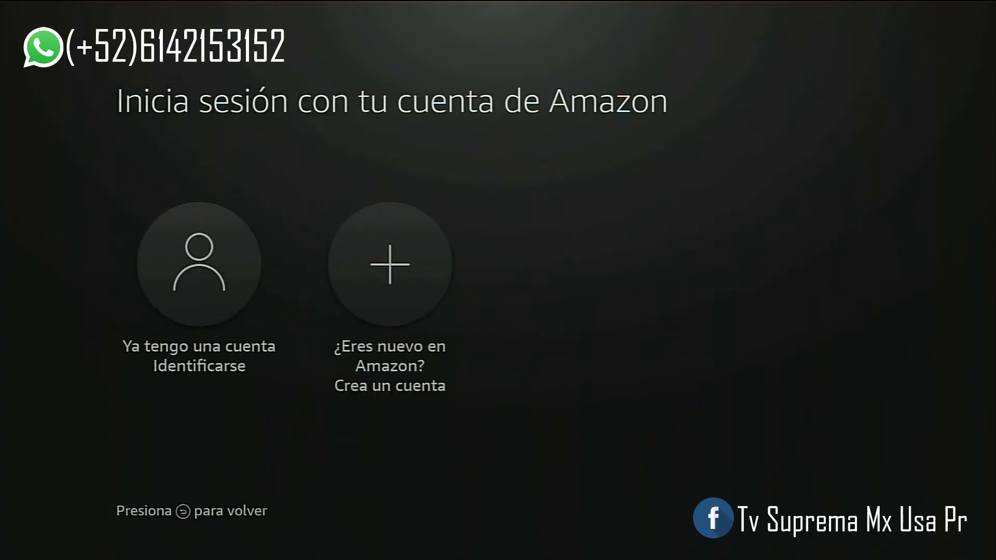
Step: Enter the Amazon account's login ID and continue to the password entry
key(Return)
key(Down)
key(Right)
key(Right)
key(Right)
key(Right)
key(Up)
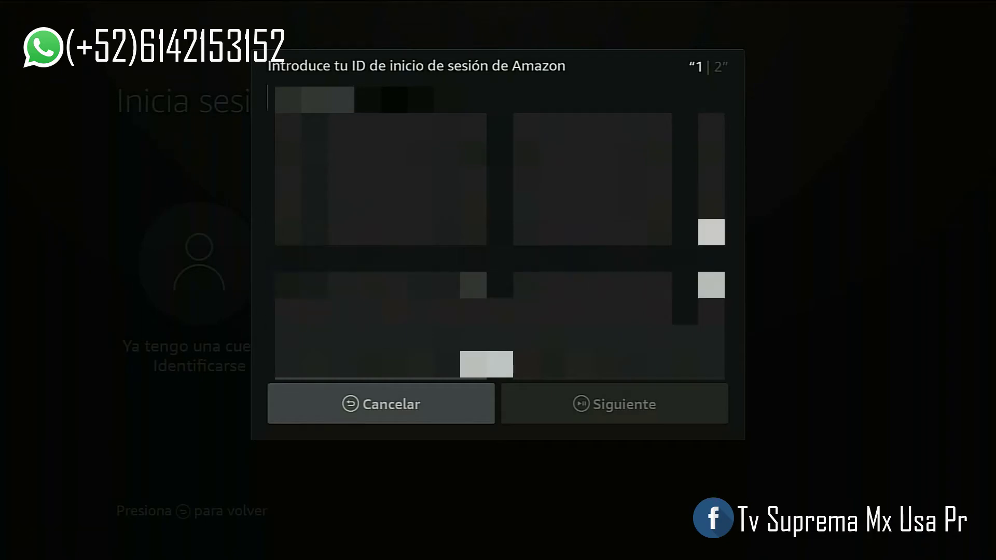
key(Return)
key(Left)
key(Left)
key(Left)
key(Left)
key(Left)
key(Left)
key(Left)
key(Left)
key(Down)
key(Up)
key(Left)
key(Left)
key(Left)
key(Left)
key(Left)
key(Left)
key(Left)
key(Left)
key(Down)
key(Left)
key(Left)
key(Left)
key(Left)
key(Right)
key(Up)
key(Right)
key(Right)
key(Right)
key(Right)
key(Right)
key(Return)
key(Right)
key(Right)
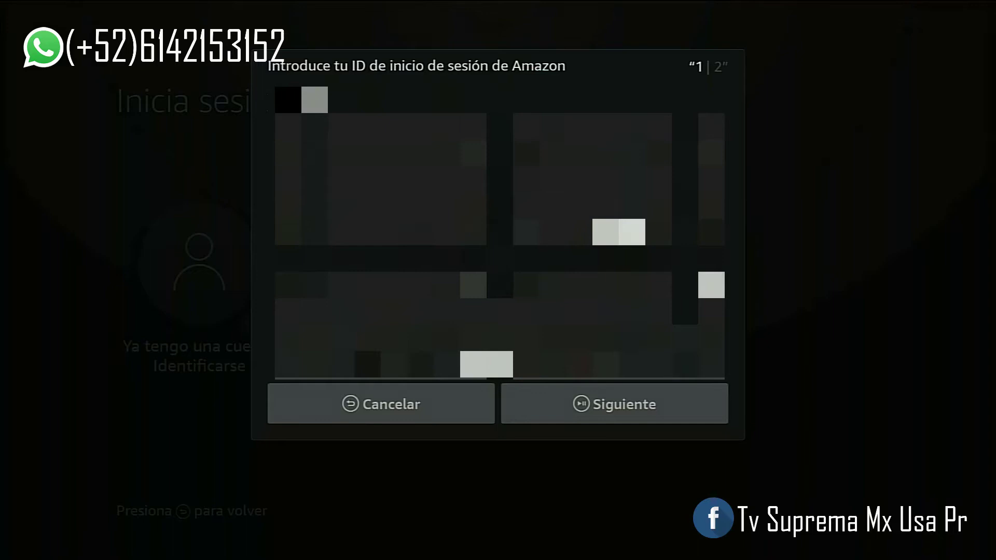
key(Left)
key(Left)
key(Left)
key(Left)
key(Left)
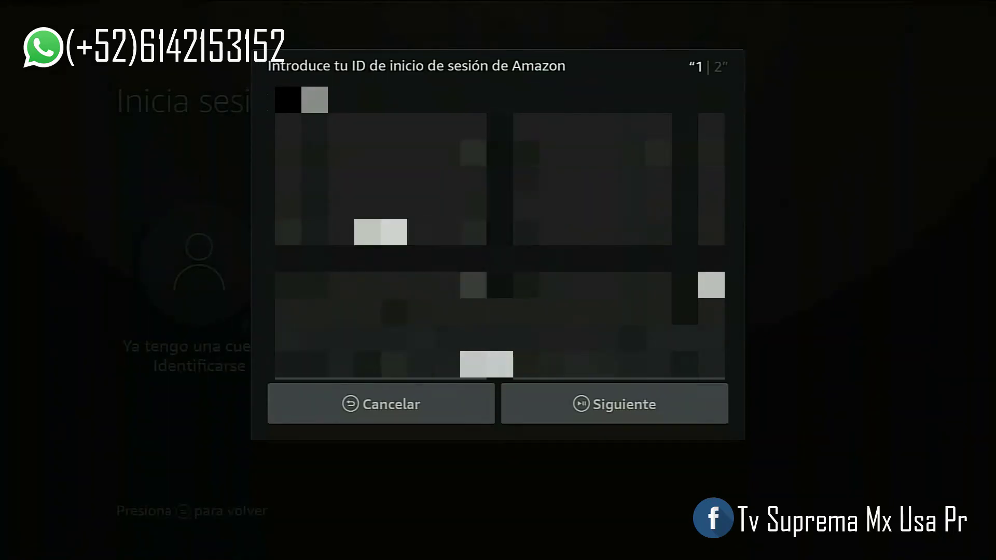
key(Up)
key(Left)
key(Left)
key(Up)
key(Left)
key(Right)
key(Right)
key(Right)
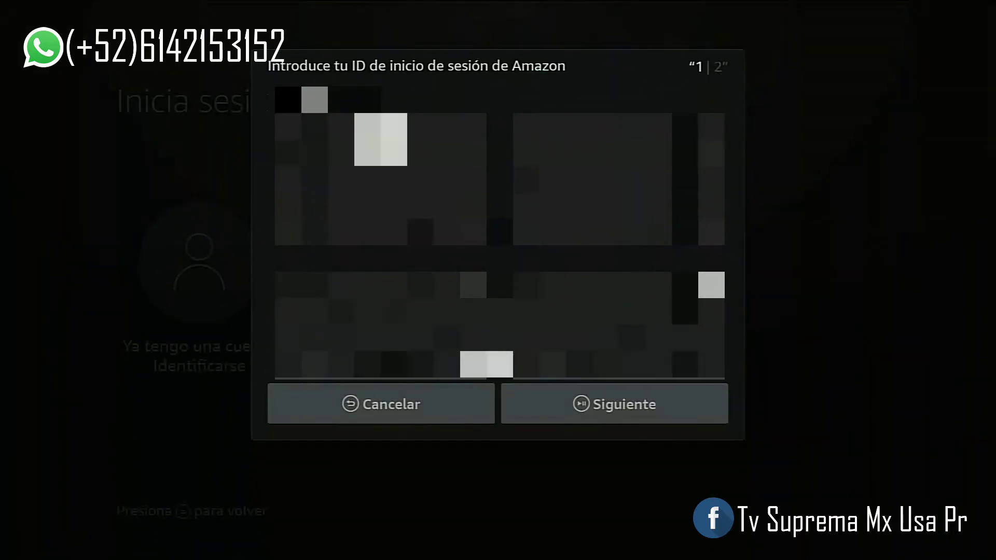
key(Right)
key(Right)
key(Down)
key(Down)
key(Down)
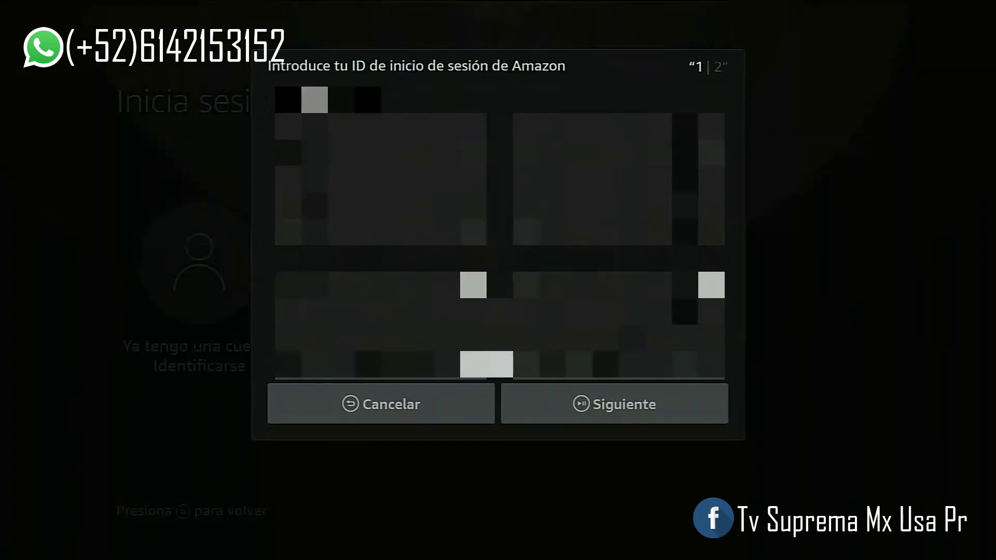
key(Left)
key(Left)
key(Return)
key(Return)
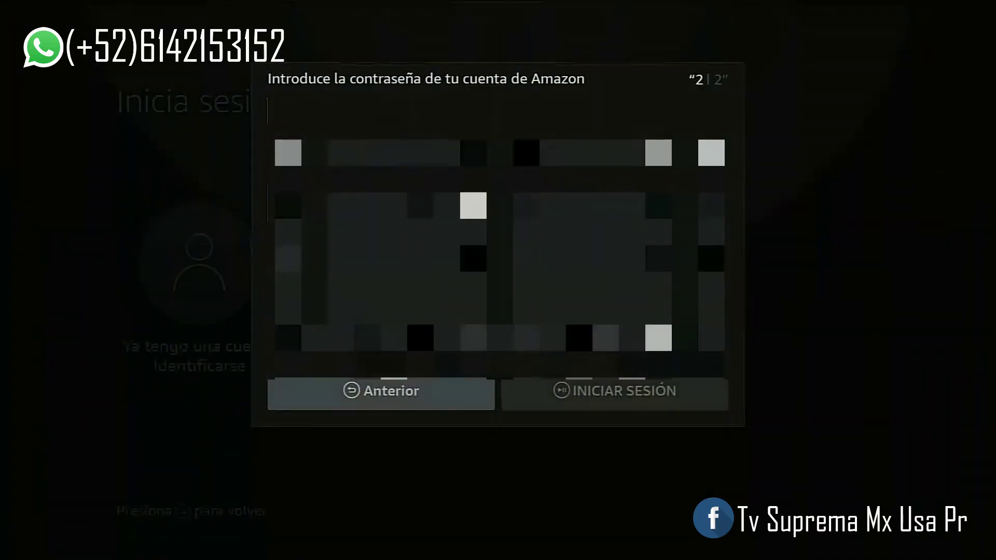
Step: Enter the Amazon account password with the on-screen keyboard and sign in
key(Down)
key(Down)
key(Right)
key(Right)
key(Right)
key(Right)
key(Right)
key(Up)
key(Right)
key(Right)
key(Right)
key(Up)
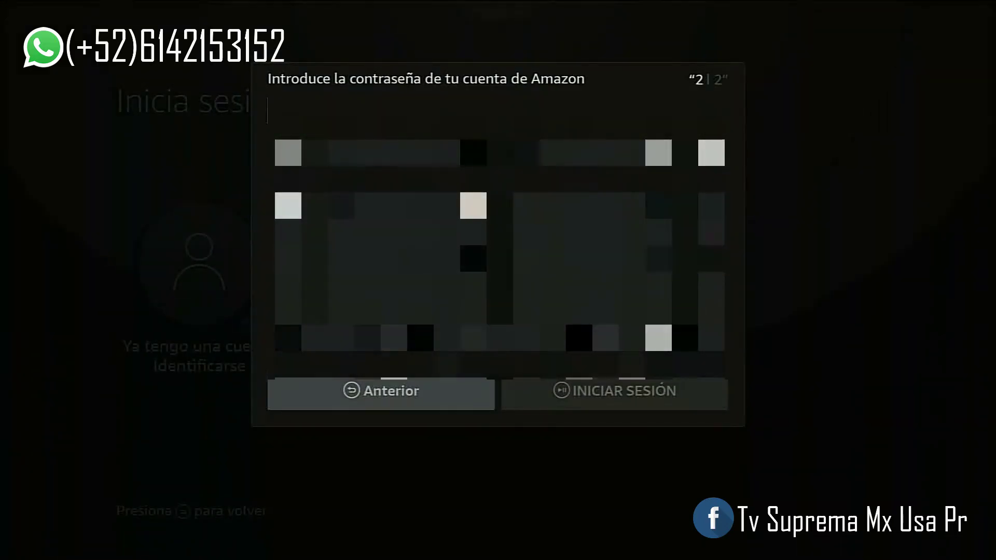
key(Return)
key(Left)
key(Left)
key(Left)
key(Left)
key(Left)
key(Left)
key(Left)
key(Down)
key(Up)
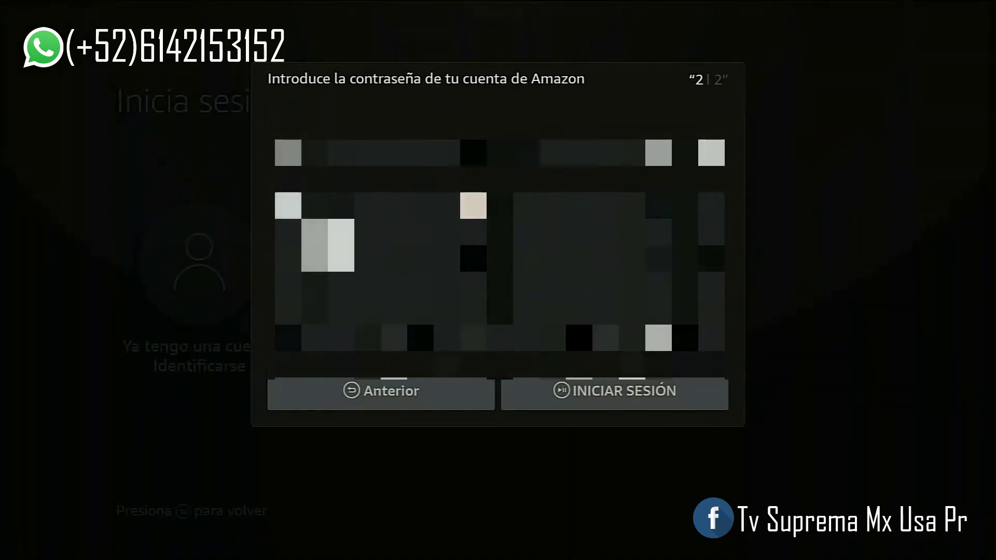
key(Left)
key(Left)
key(Return)
key(Right)
key(Down)
key(Up)
key(Left)
key(Left)
key(Left)
key(Left)
key(Left)
key(Right)
key(Right)
key(Up)
key(Left)
key(Left)
key(Left)
key(Down)
key(Left)
key(Left)
key(Up)
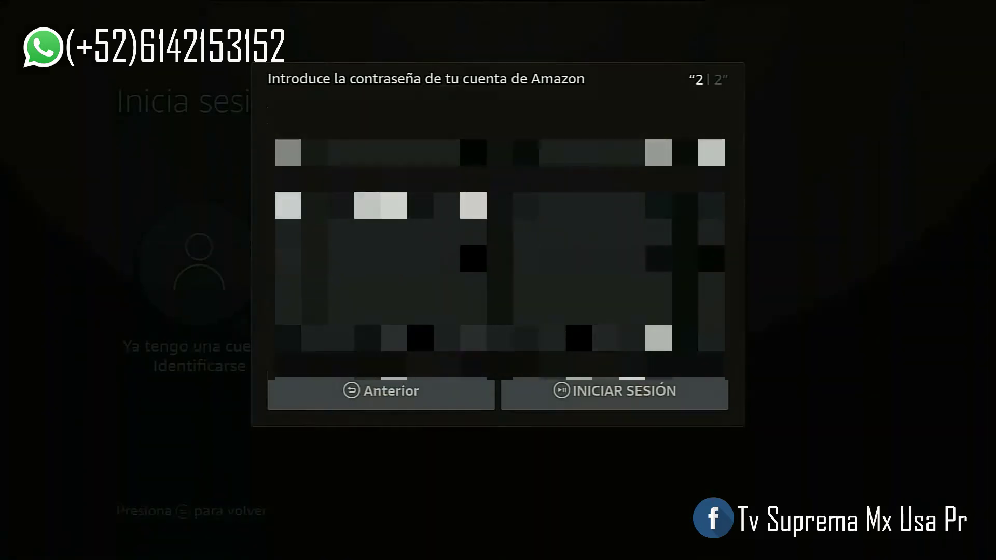
key(Left)
key(Left)
key(Up)
key(Left)
key(Right)
key(Right)
key(Right)
key(Right)
key(Right)
key(Down)
key(Down)
key(Down)
key(Right)
key(Return)
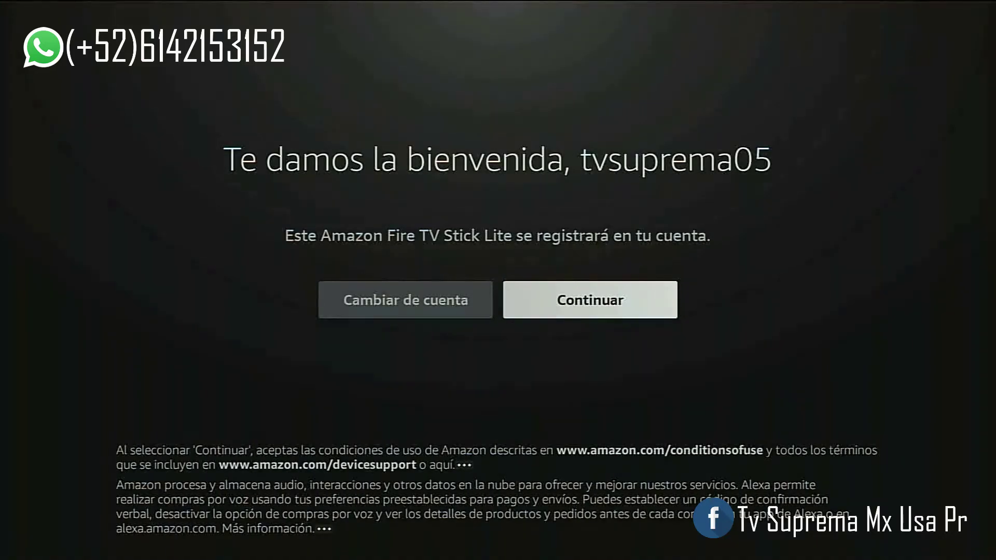
Step: Accept registering the Fire TV Stick Lite to the signed-in account and skip restoring the existing Fire TV apps and settings
key(Return)
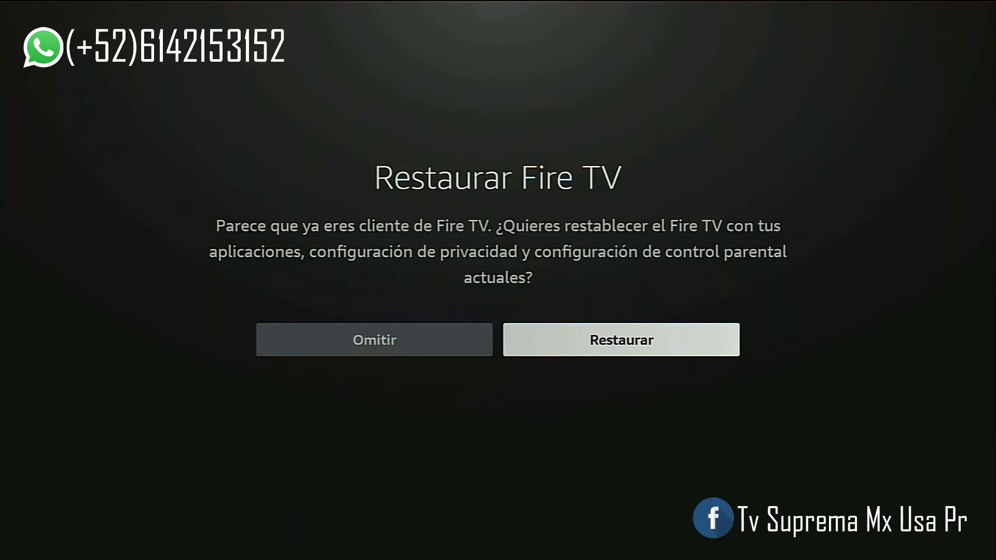
key(Left)
key(Return)
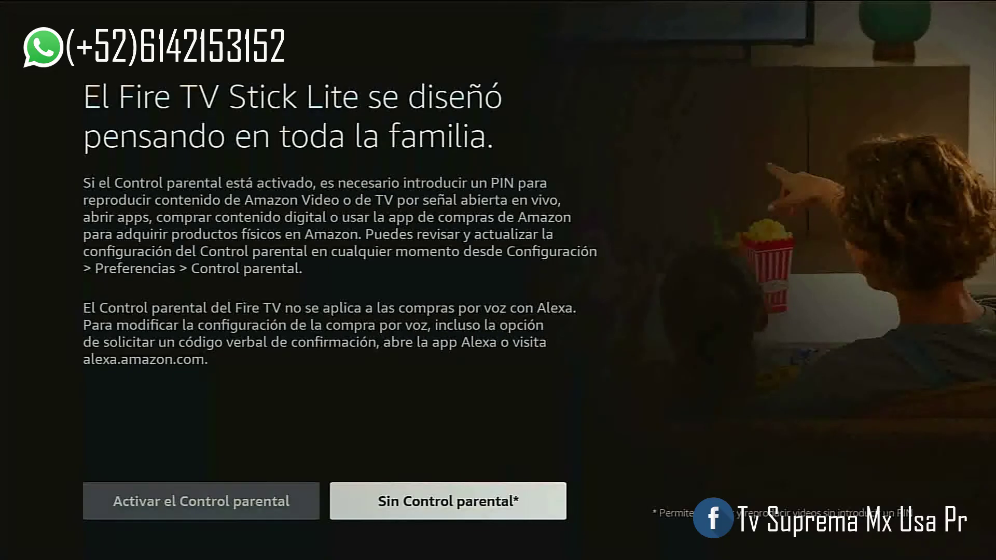
Step: Continue the setup without parental control and decline the Prime (Monthly) subscription for now
key(Return)
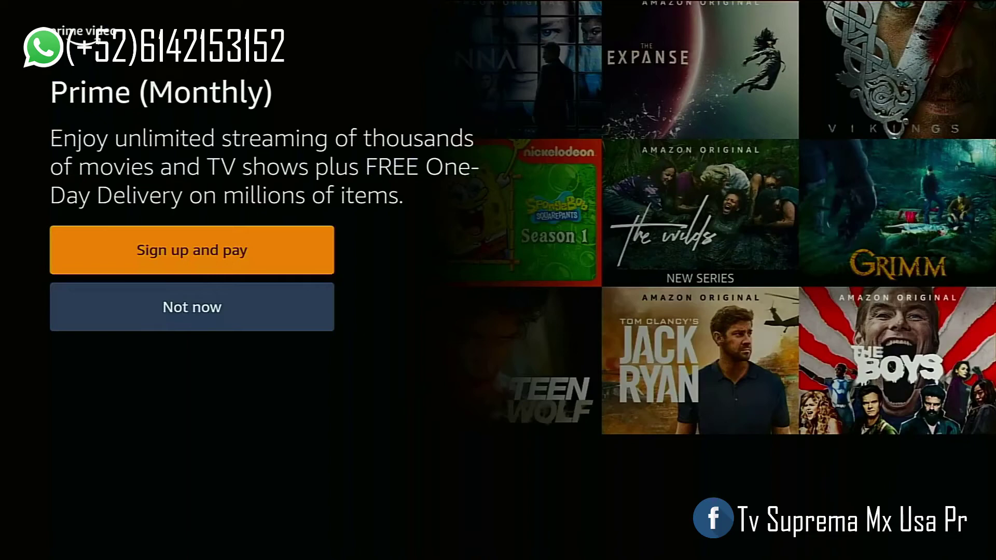
key(Down)
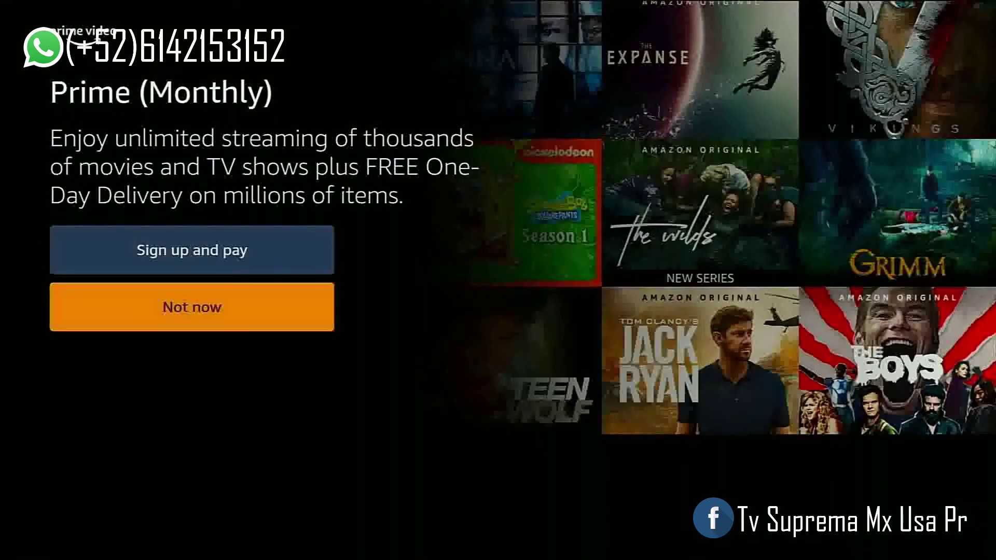
key(Return)
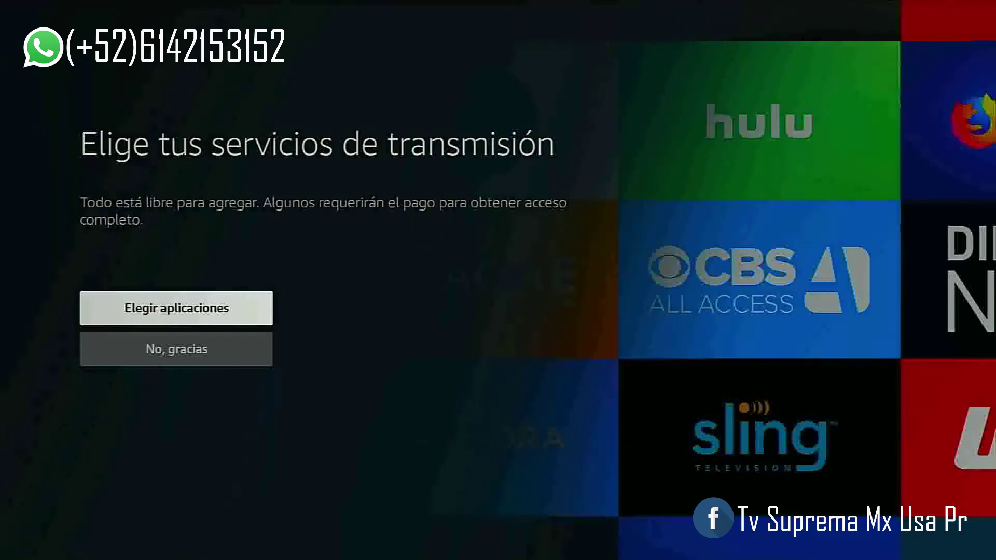
Step: Skip choosing streaming services and the new features introduction, and enter with the existing profile
key(Down)
key(Return)
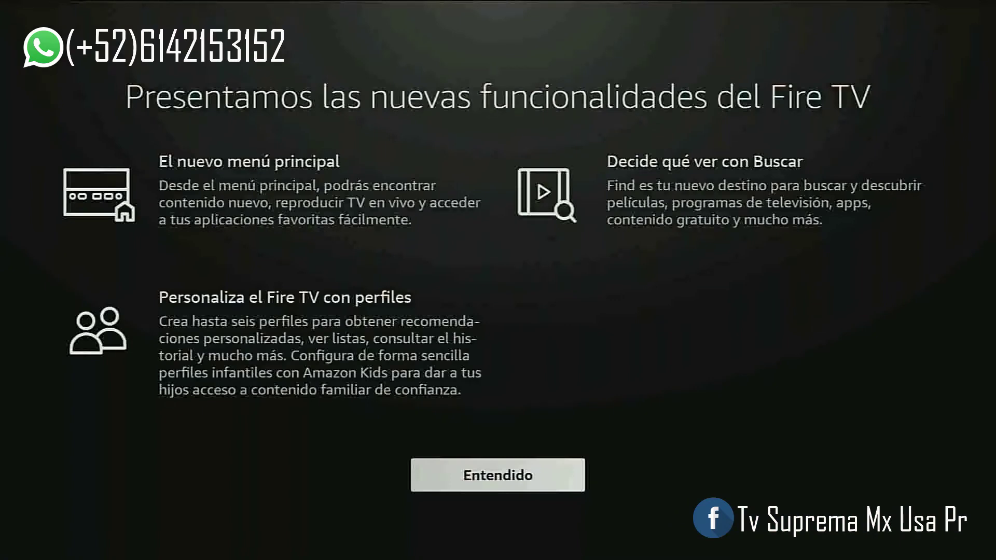
key(Return)
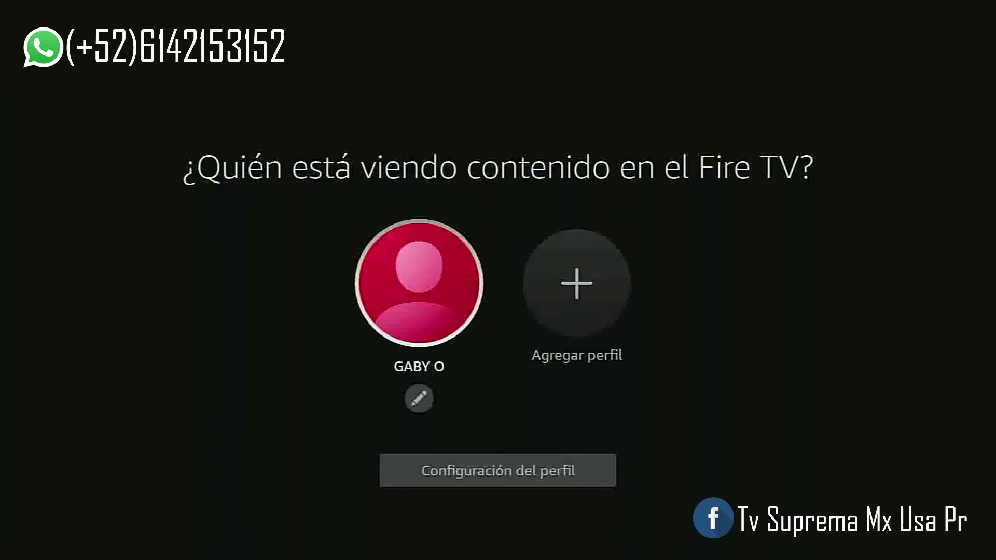
key(Return)
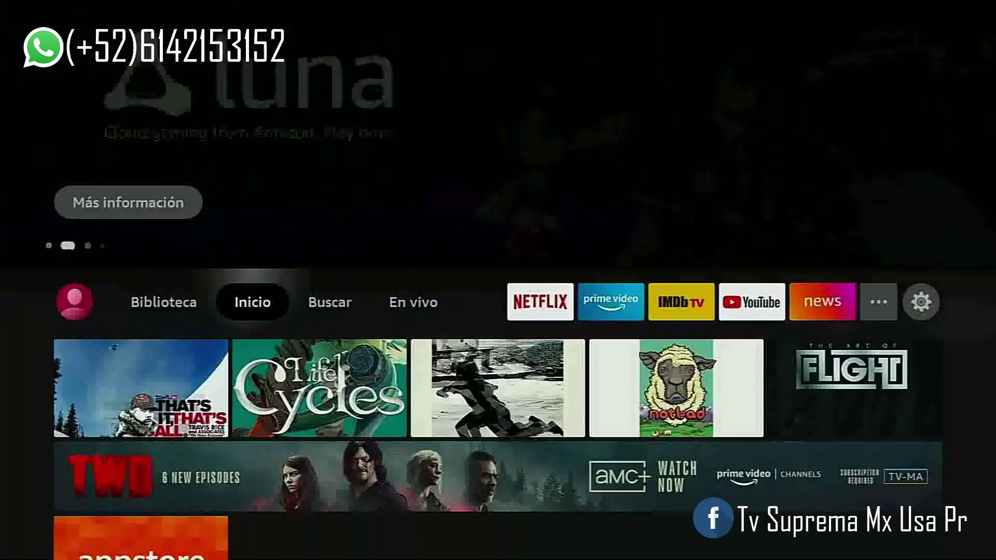
Step: Open the full list of apps and channels from the home screen
key(Right)
key(Right)
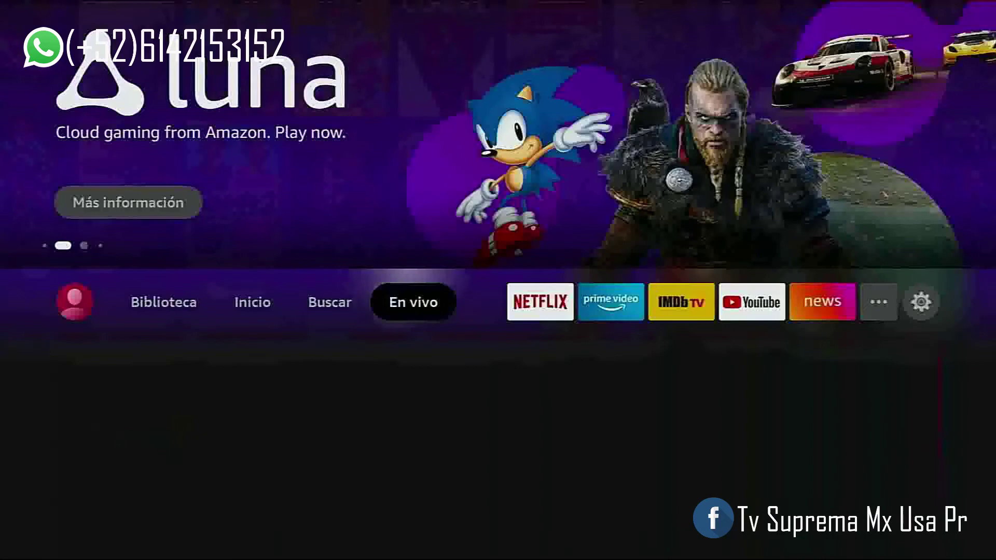
key(Right)
key(Right)
key(Right)
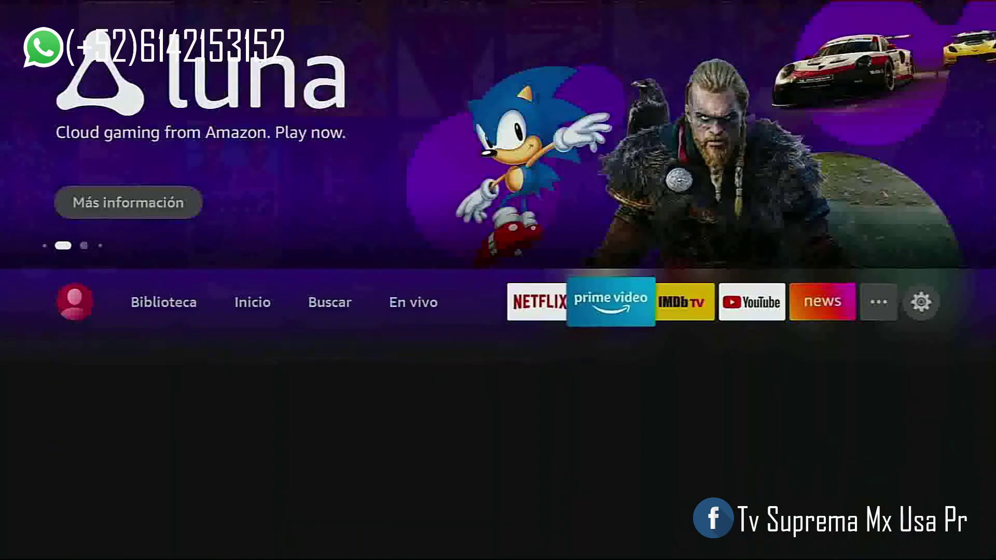
key(Right)
key(Right)
key(Right)
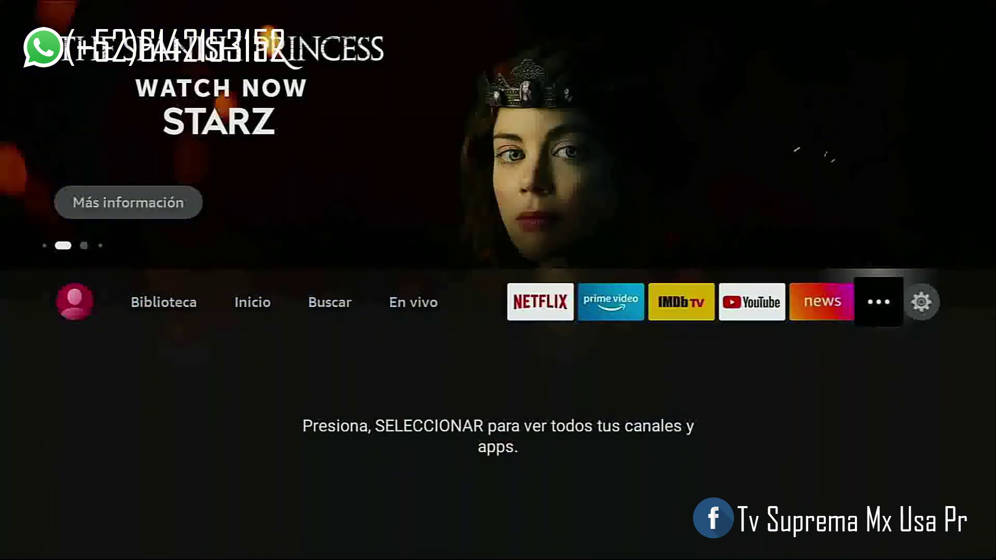
key(Return)
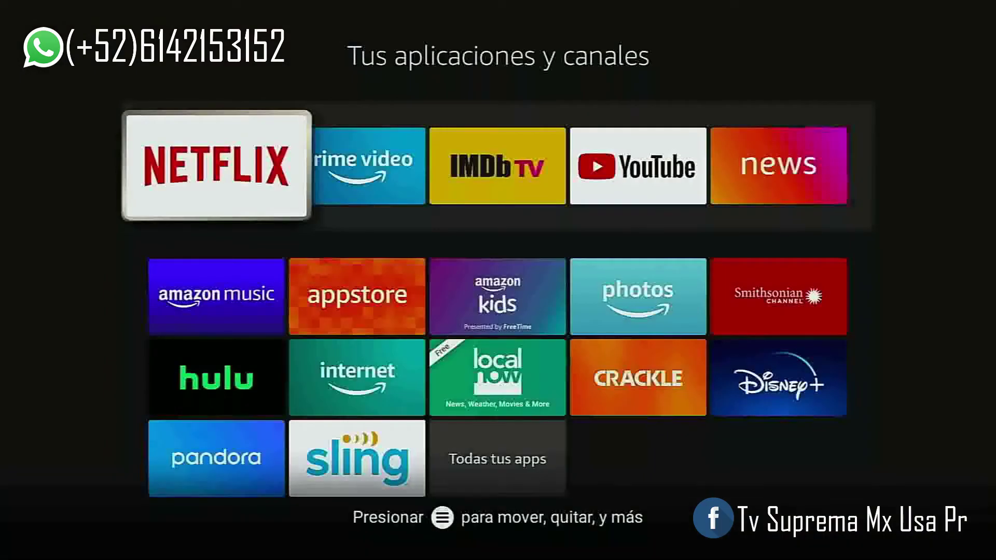
Step: Open the Appstore from the apps and channels list
key(Down)
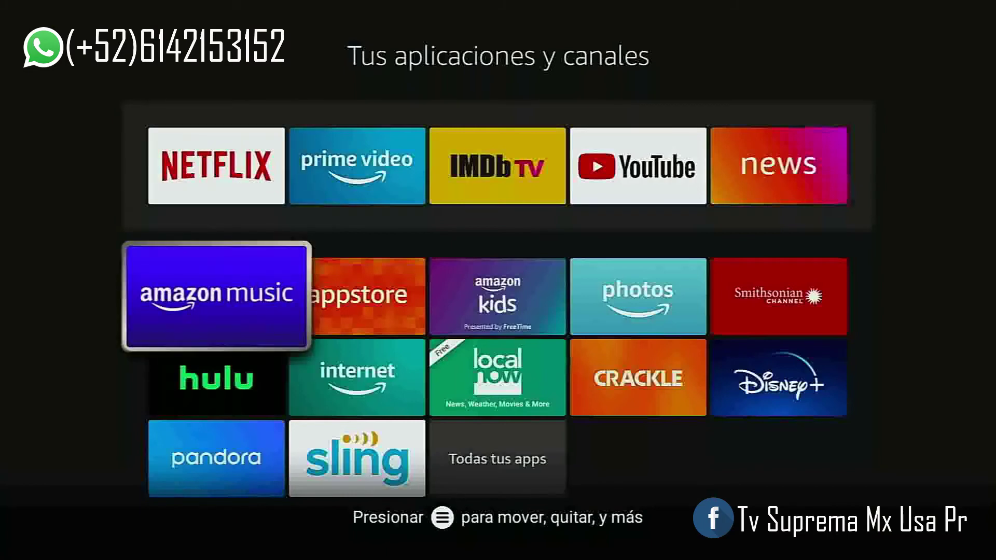
key(Right)
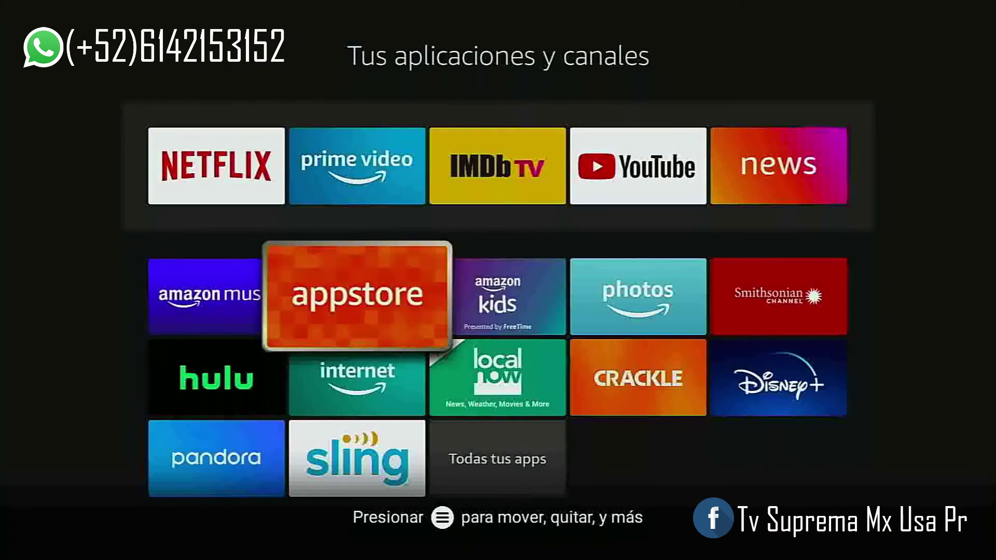
key(Return)
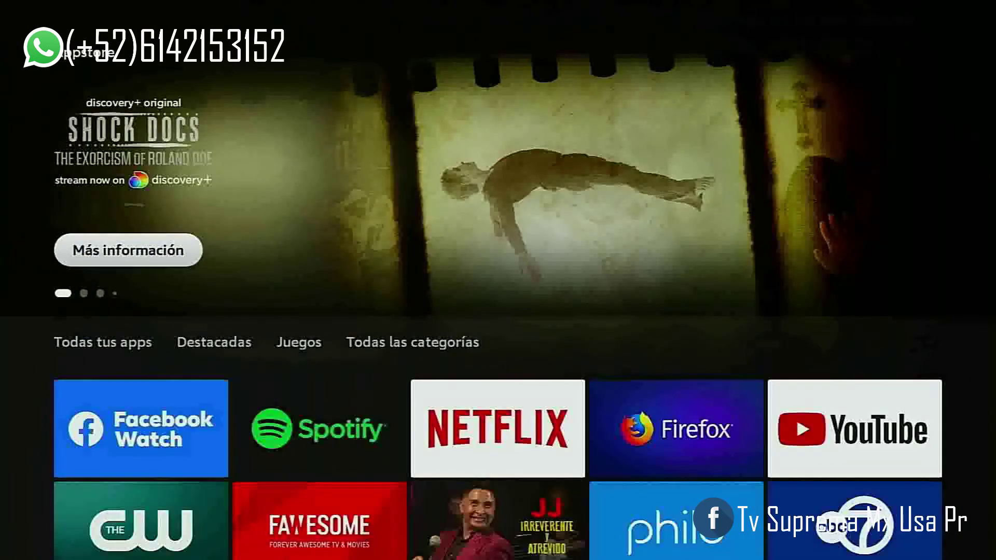
Step: Show all Appstore categories and open the Utilities category
key(Down)
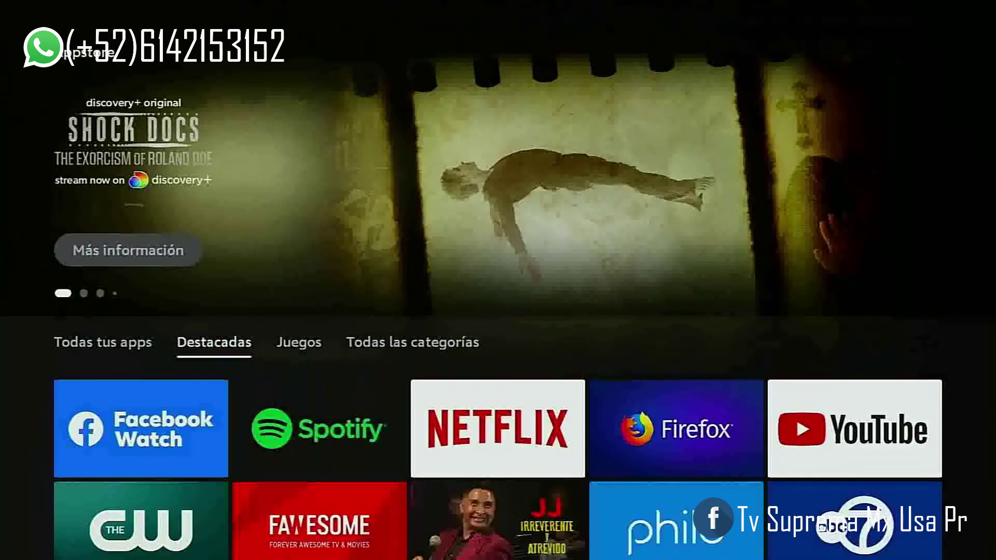
key(Right)
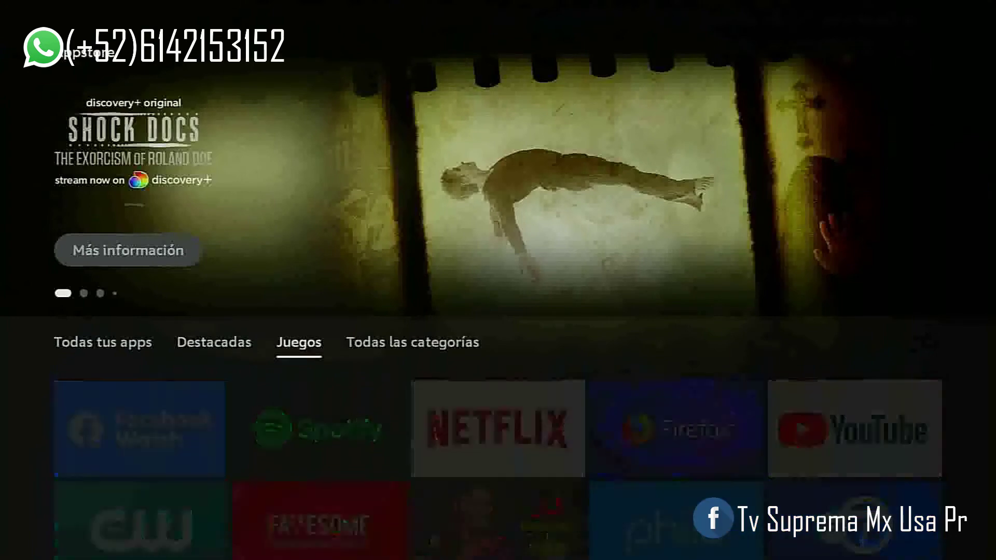
key(Right)
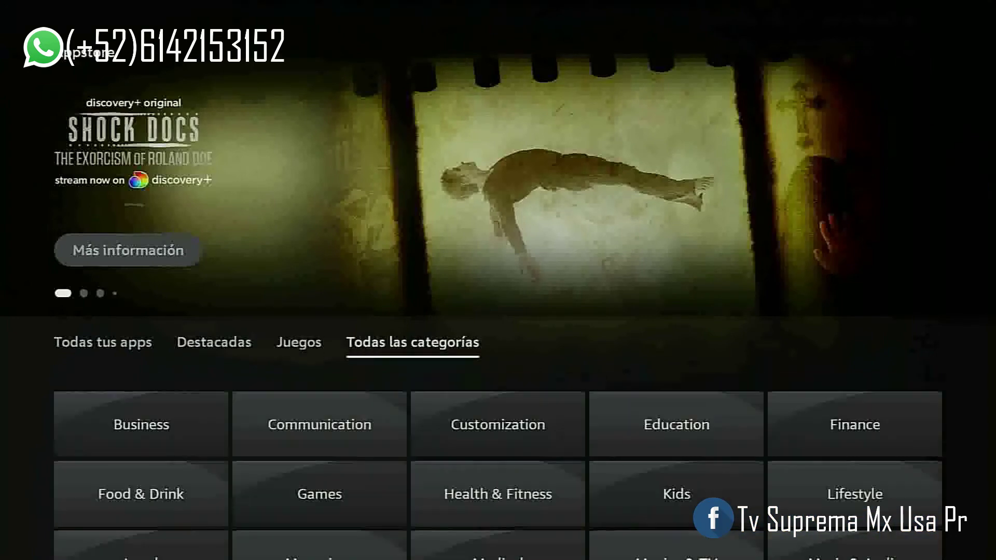
key(Down)
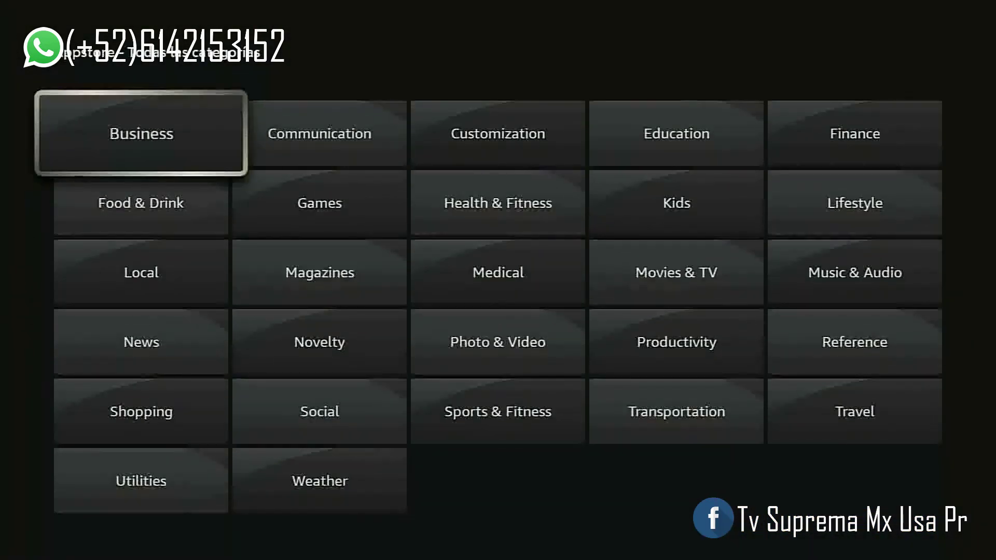
key(Down)
key(Down)
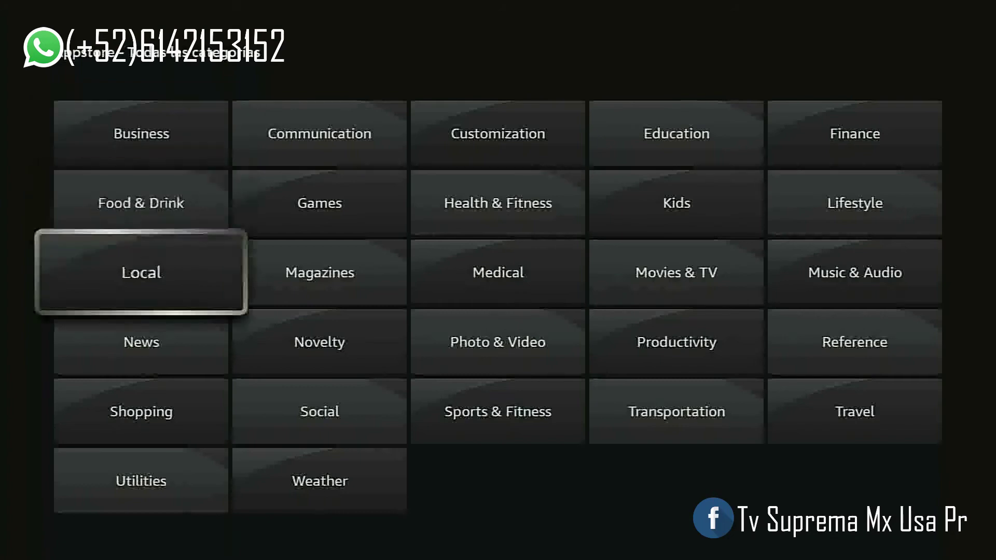
key(Down)
key(Down)
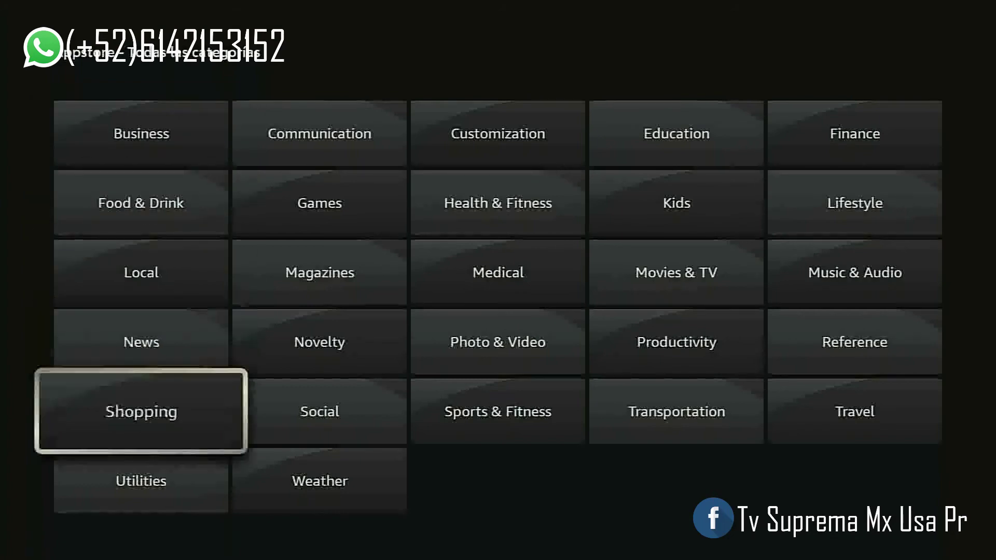
key(Down)
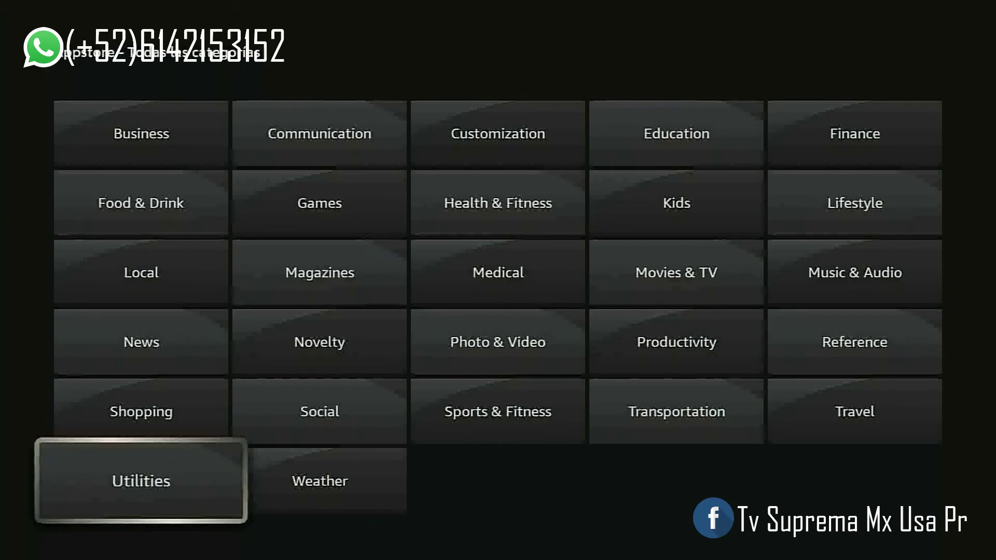
key(Return)
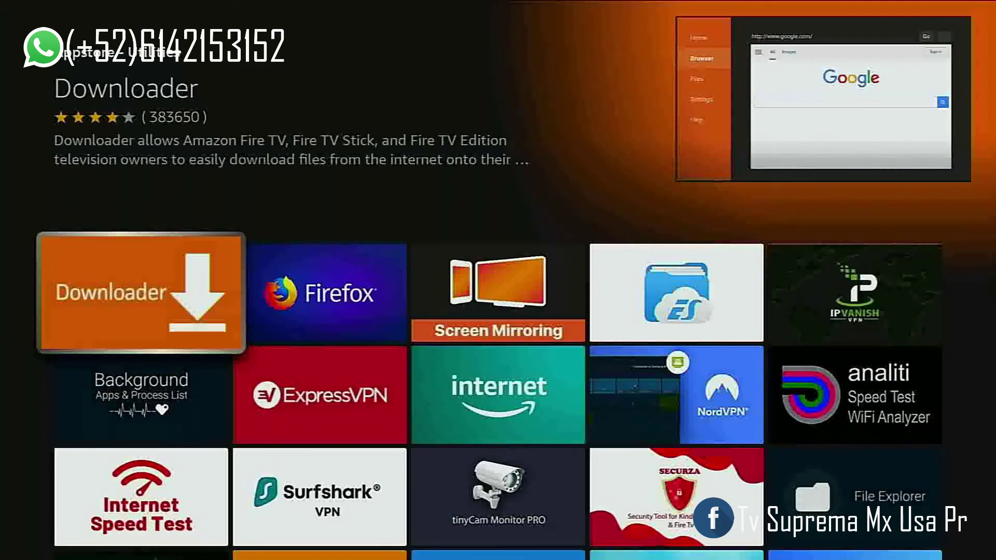
Step: Download the Downloader app from the Utilities category and dismiss the notice about opening apps
key(Return)
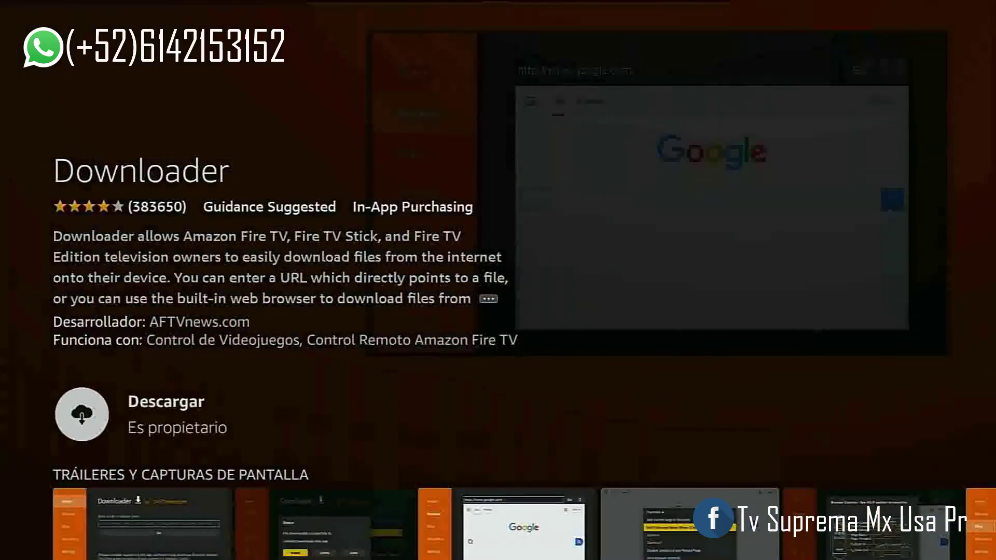
key(Return)
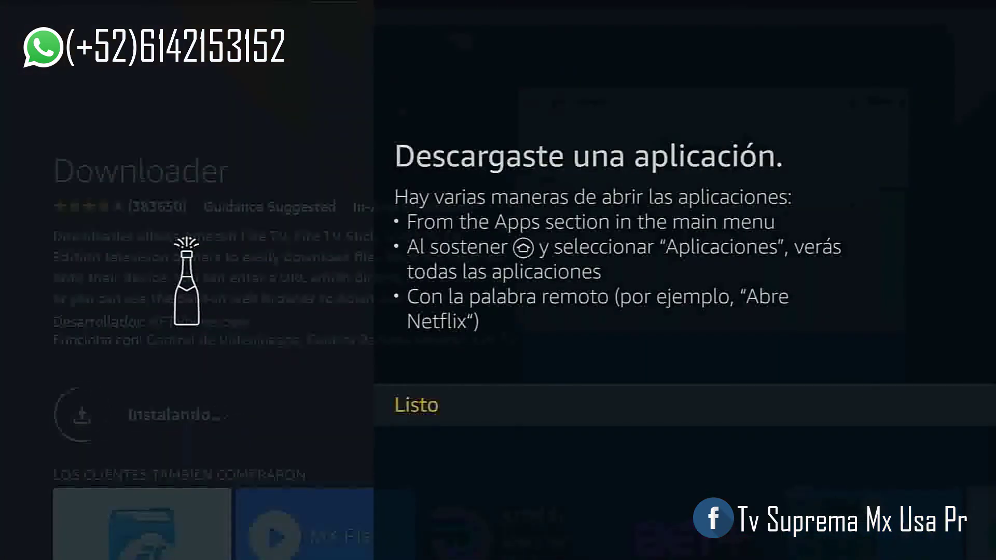
key(Return)
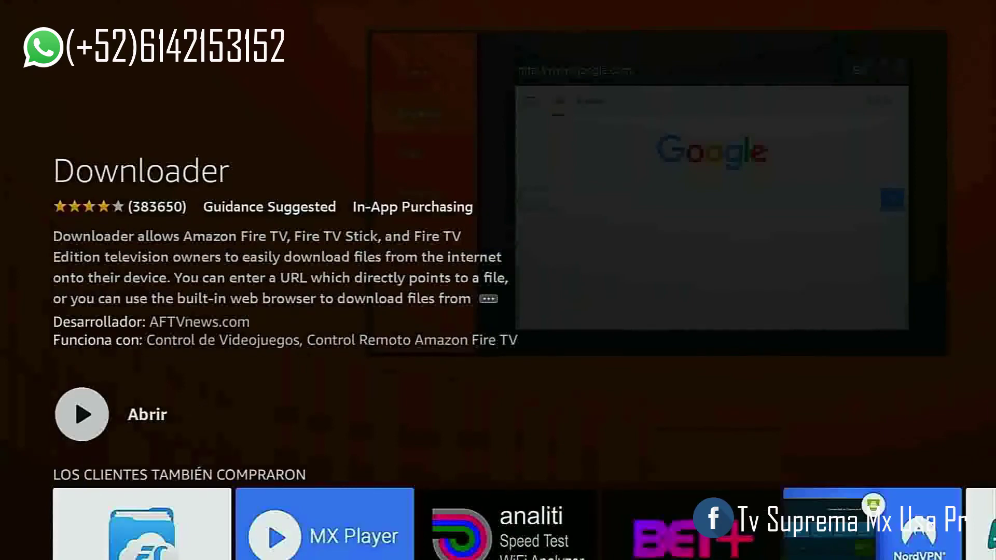
Step: Open Downloader, allow it to access the device's photos, media and files, and close the Quick Start Guide
key(Return)
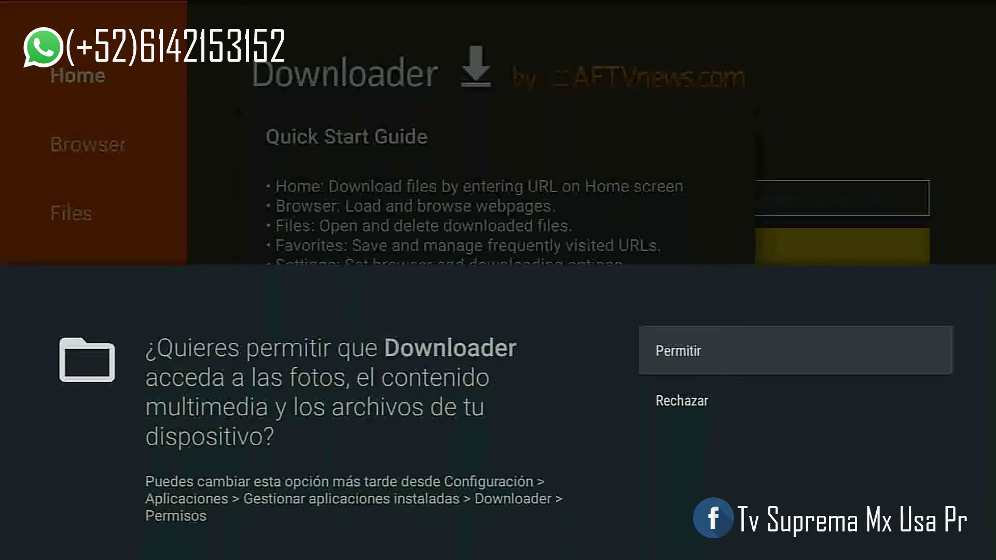
key(Return)
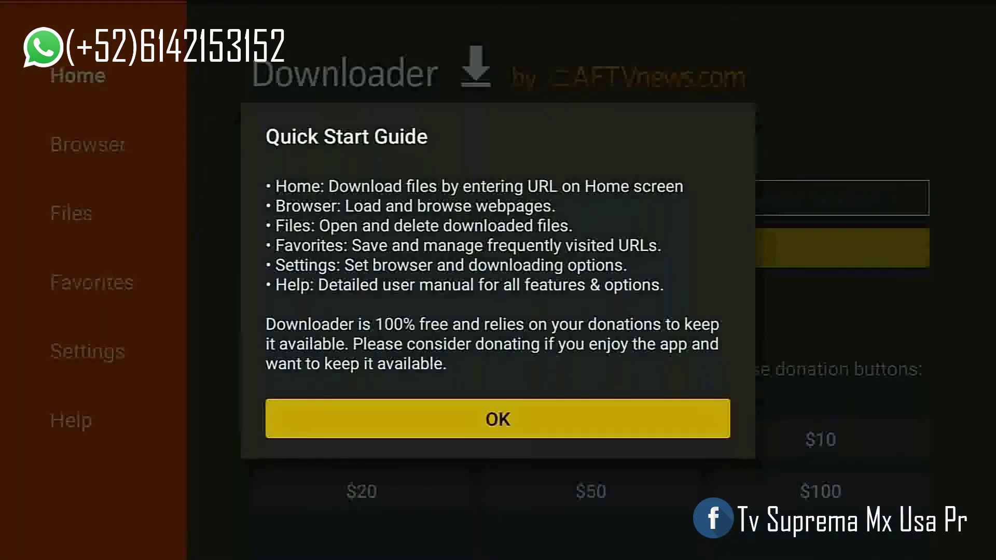
key(Return)
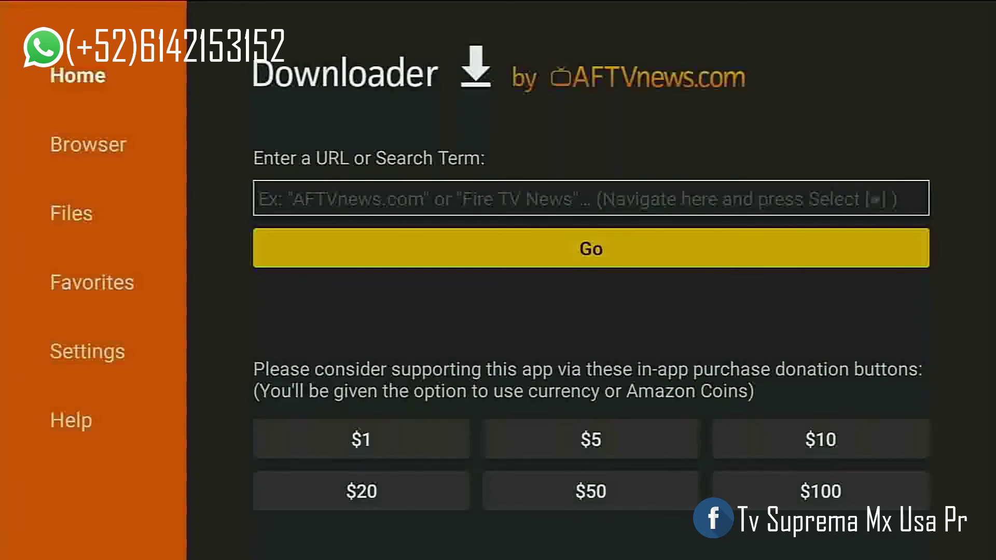
Step: Enter the download URL for yokav2.apk in Downloader's URL field and start the download
key(Up)
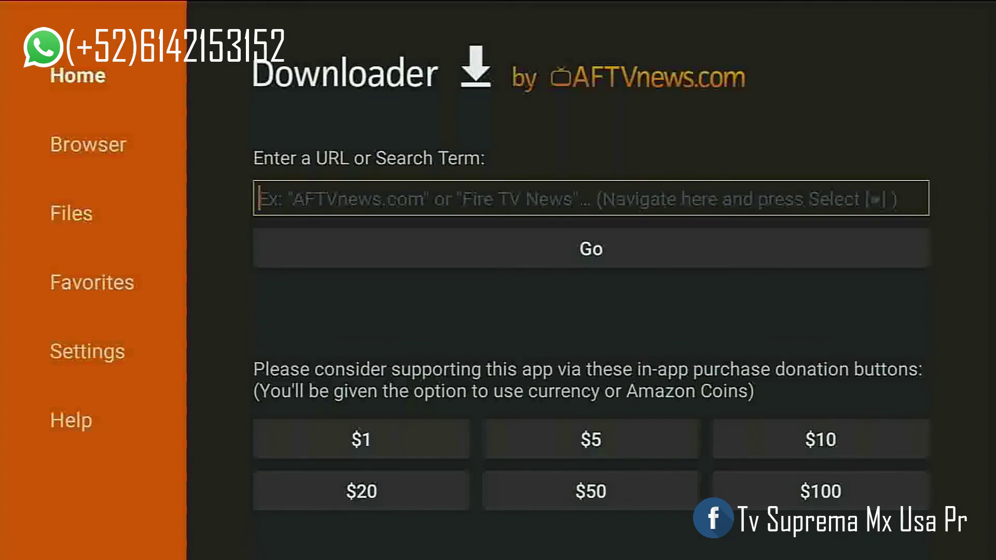
key(Return)
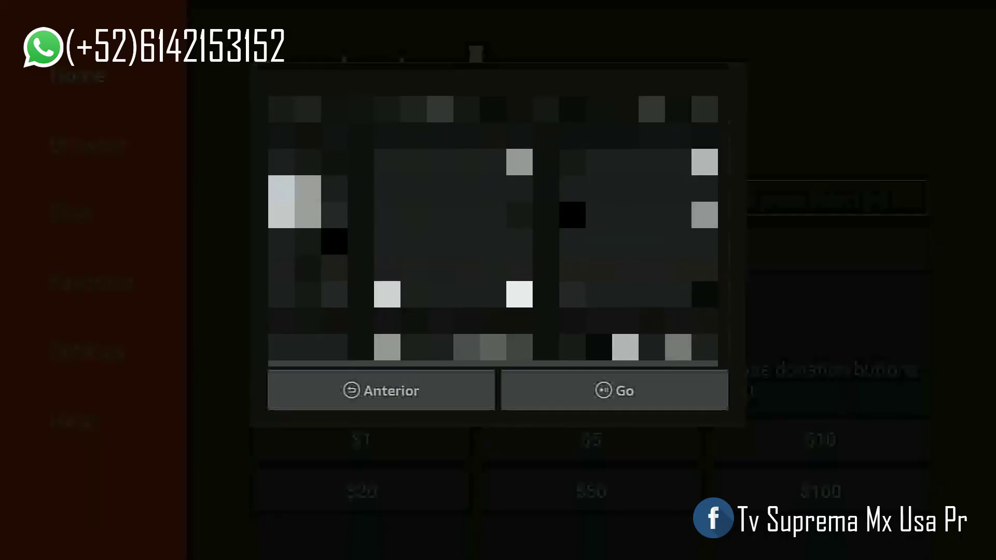
key(Down)
key(Right)
key(Right)
key(Right)
key(Right)
key(Right)
key(Right)
key(Right)
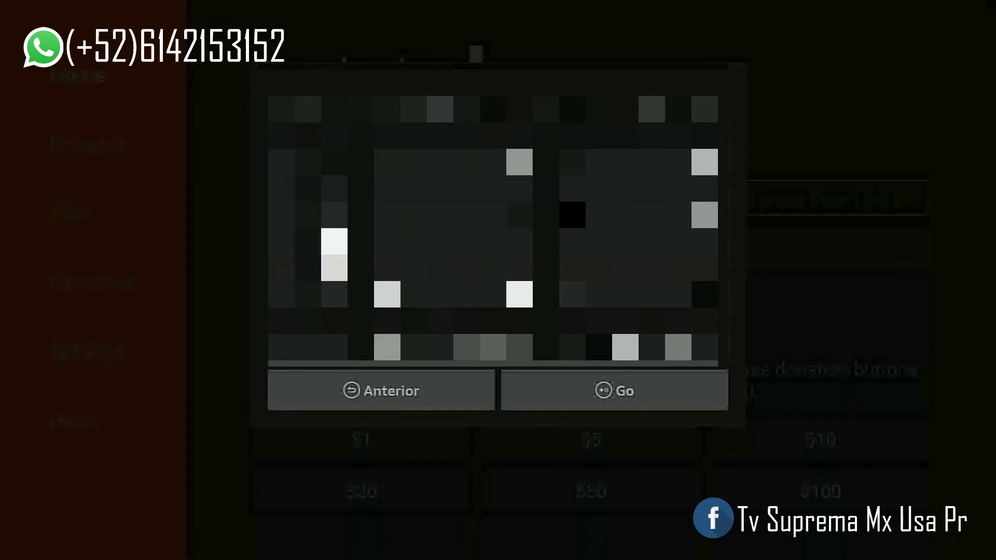
key(Up)
key(Return)
key(Down)
key(Right)
key(Right)
key(Left)
key(Left)
key(Left)
key(Left)
key(Down)
key(Down)
key(Left)
key(Return)
key(Up)
key(Left)
key(Up)
key(Left)
key(Right)
key(Right)
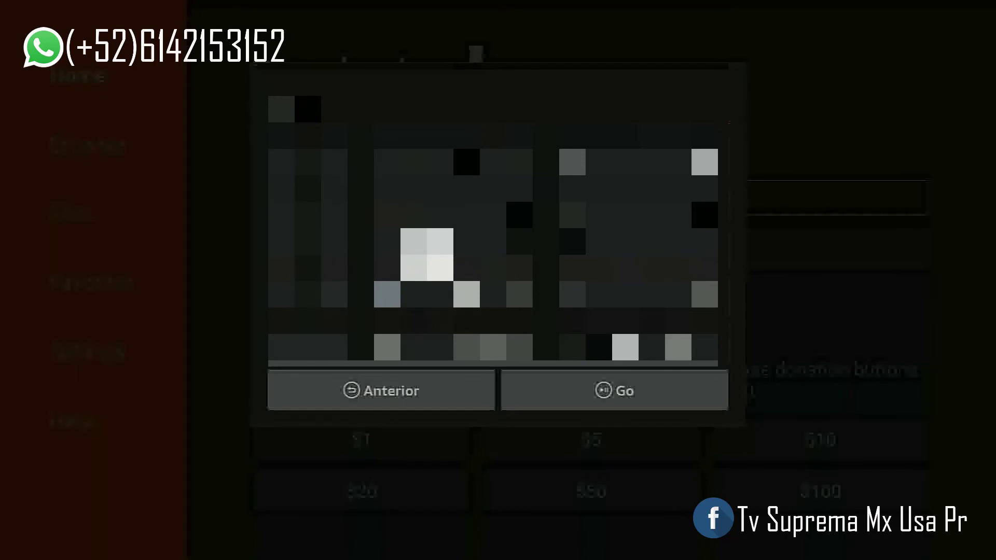
key(Down)
key(Down)
key(Return)
key(Up)
key(Up)
key(Up)
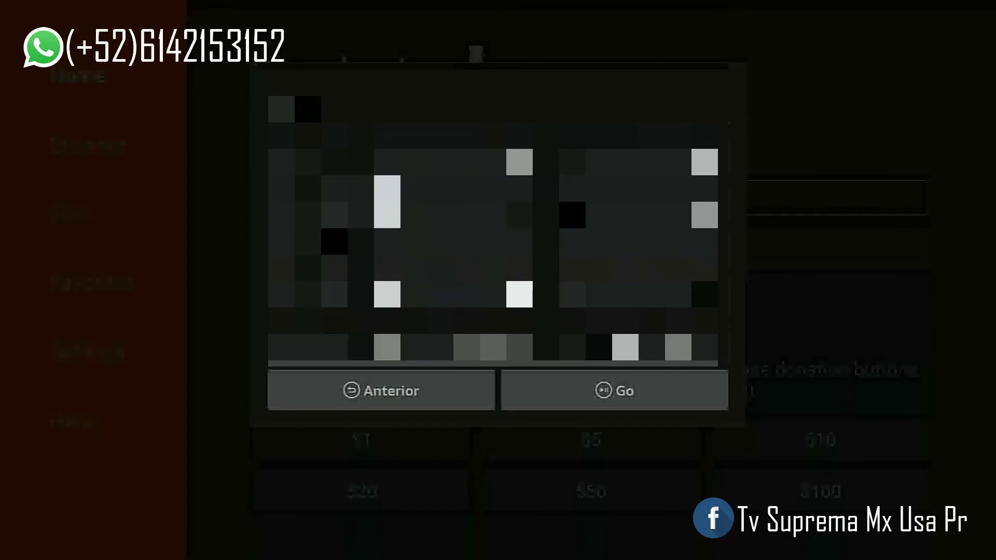
key(Return)
key(Down)
key(Right)
key(Right)
key(Right)
key(Right)
key(Right)
key(Up)
key(Right)
key(Down)
key(Right)
key(Down)
key(Left)
key(Left)
key(Left)
key(Left)
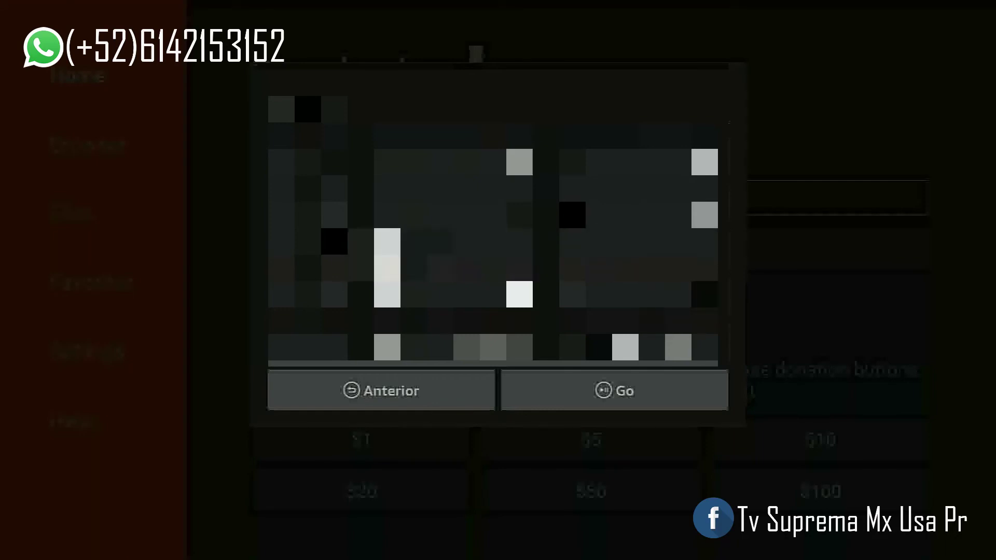
key(Left)
key(Return)
key(Down)
key(Right)
key(Right)
key(Left)
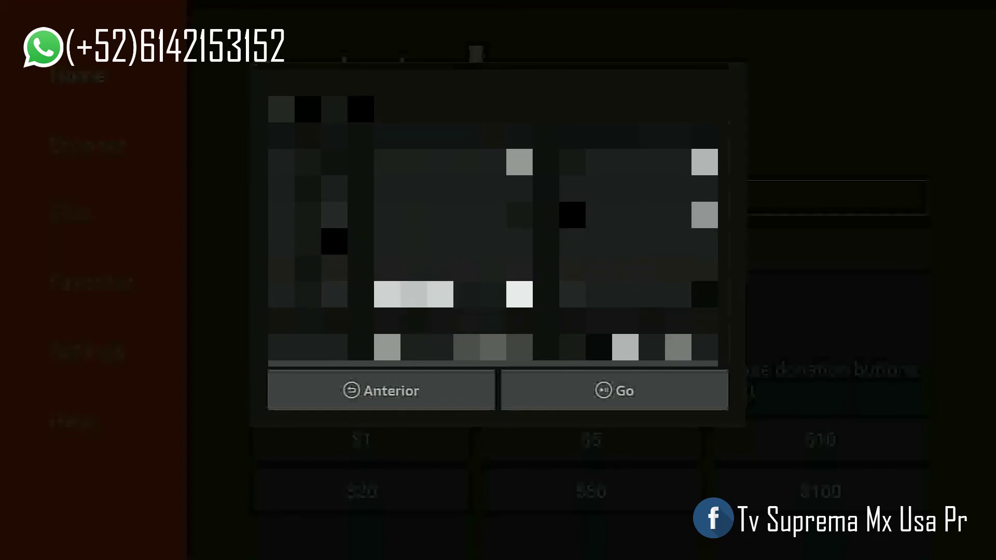
key(Left)
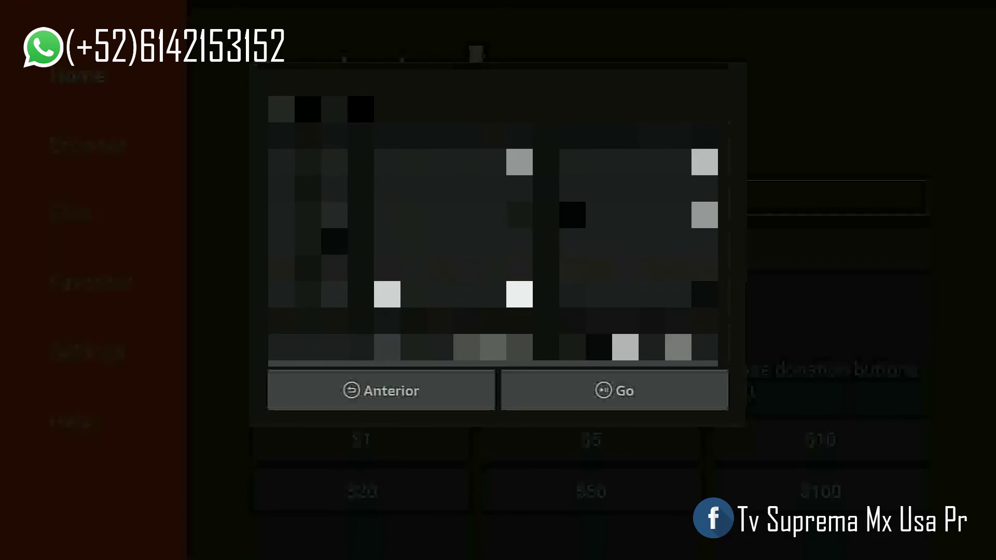
key(Right)
key(Right)
key(Up)
key(Return)
key(Left)
key(Left)
key(Left)
key(Up)
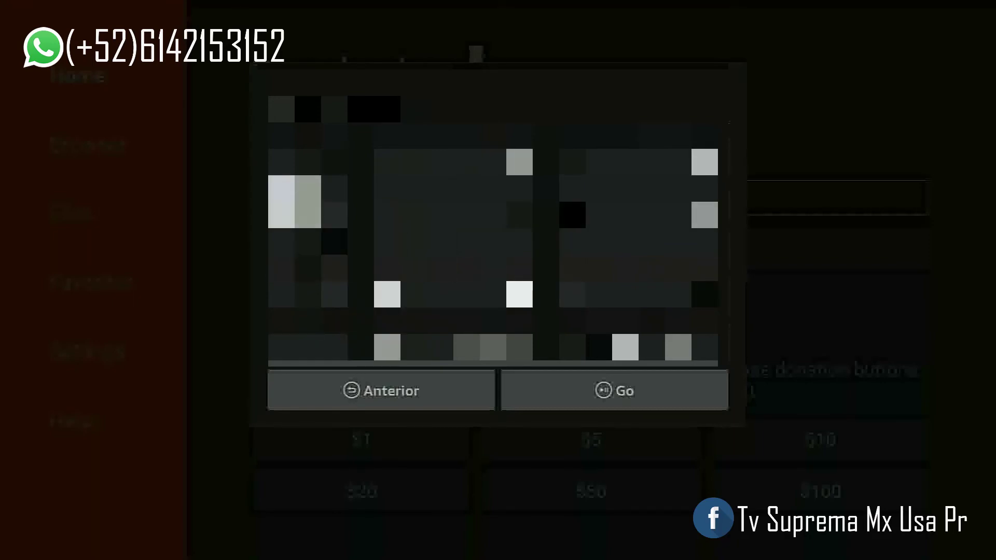
key(Up)
key(Return)
key(Return)
key(Left)
key(Down)
key(Down)
key(Down)
key(Down)
key(Return)
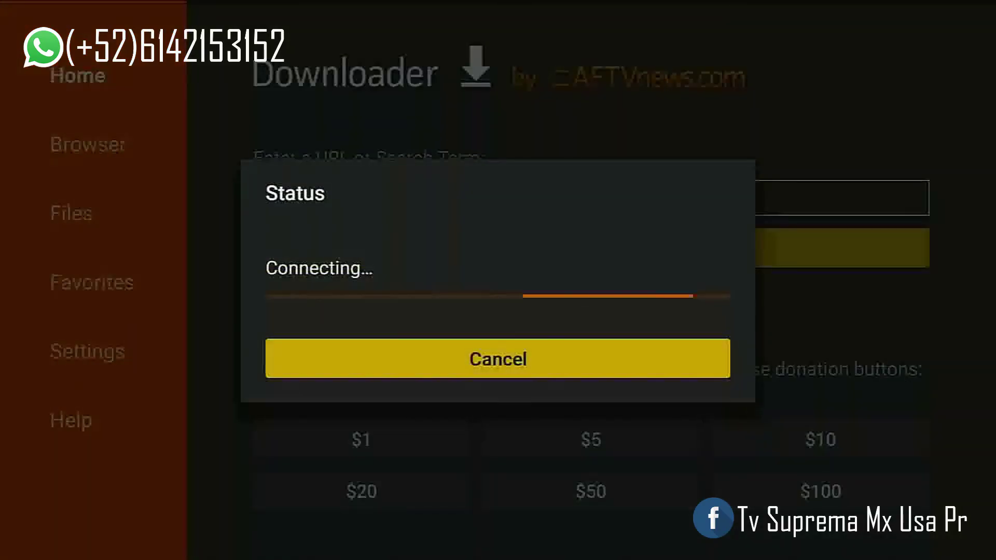
Step: Allow Downloader to install unknown apps in the Fire TV developer options
key(Return)
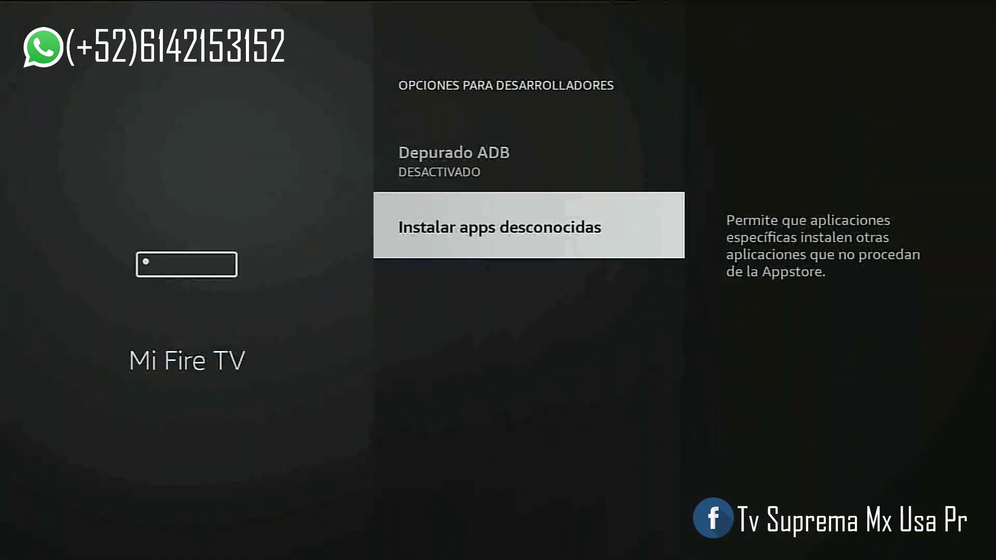
key(Return)
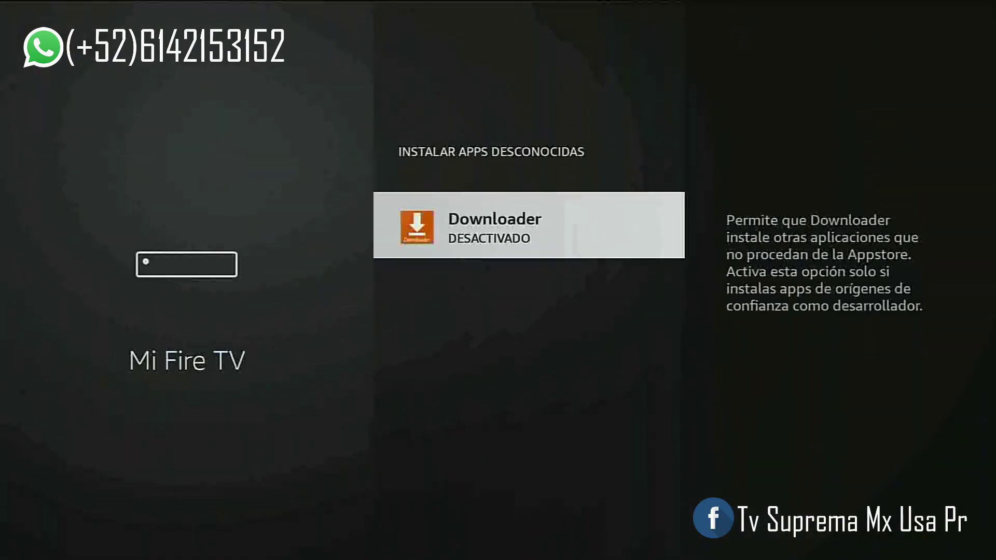
key(Return)
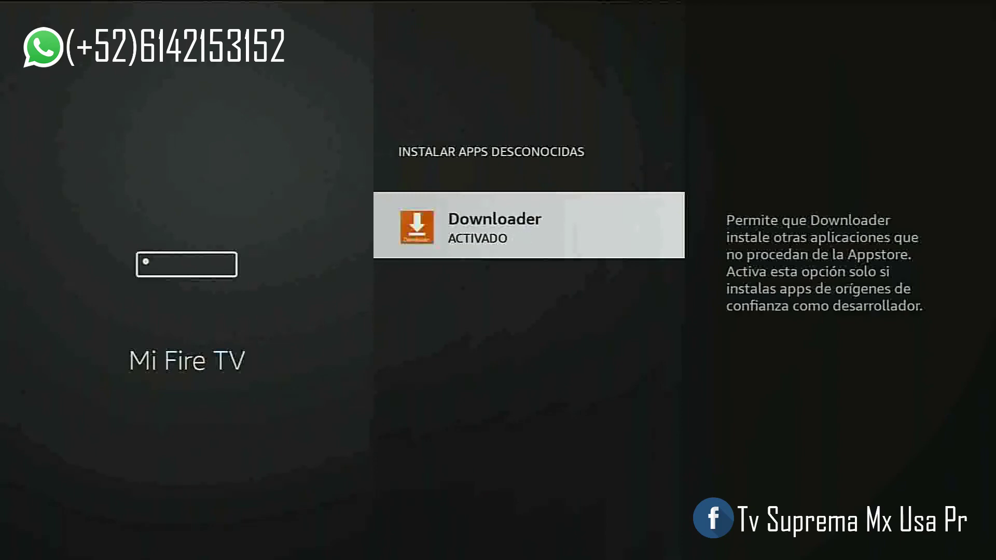
key(Escape)
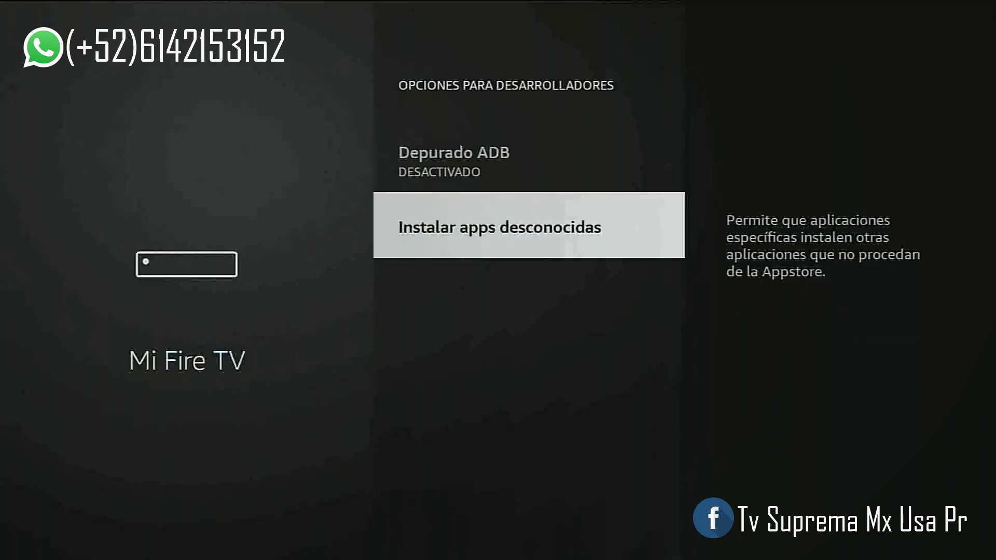
key(Up)
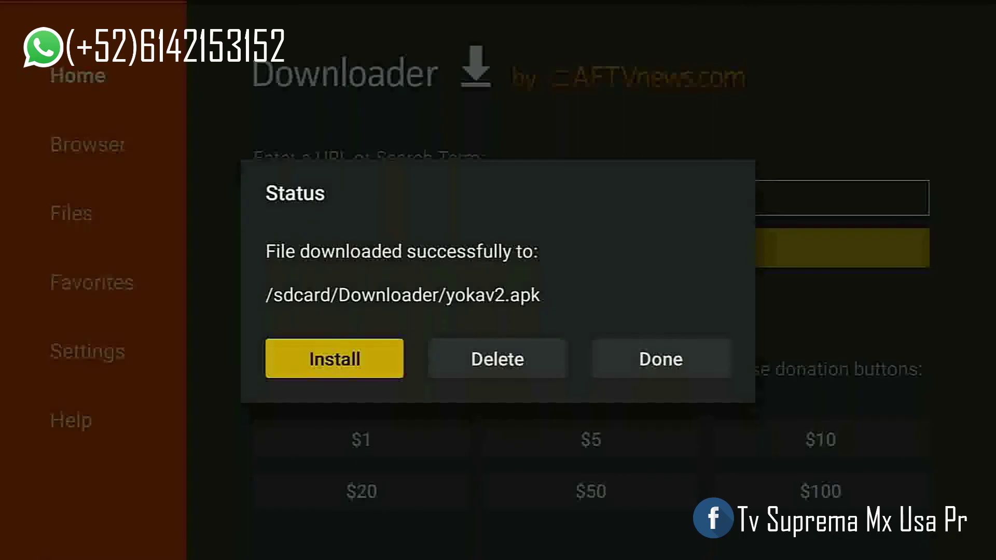
Step: Install the Yoka app from the downloaded yokav2.apk file and finish the installer without opening the app
key(Return)
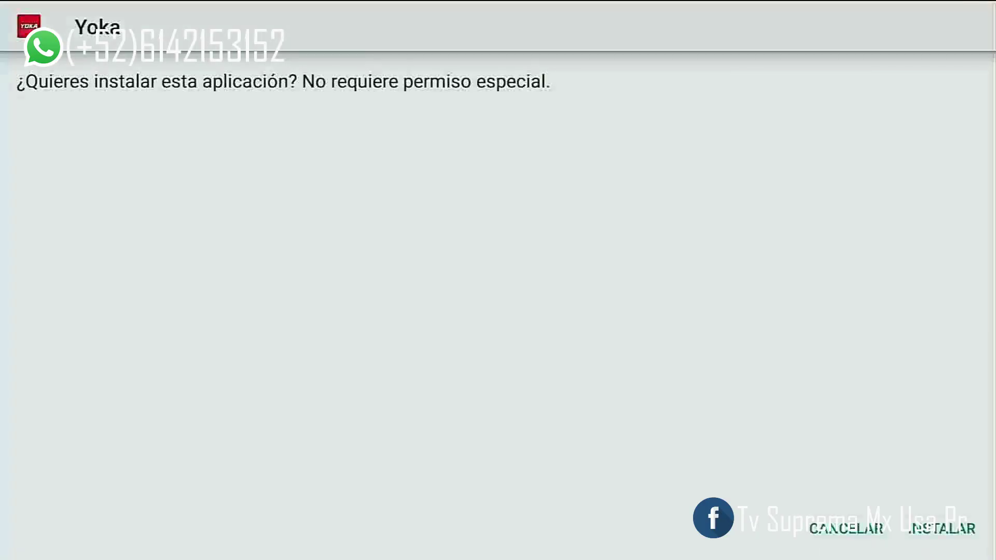
key(Right)
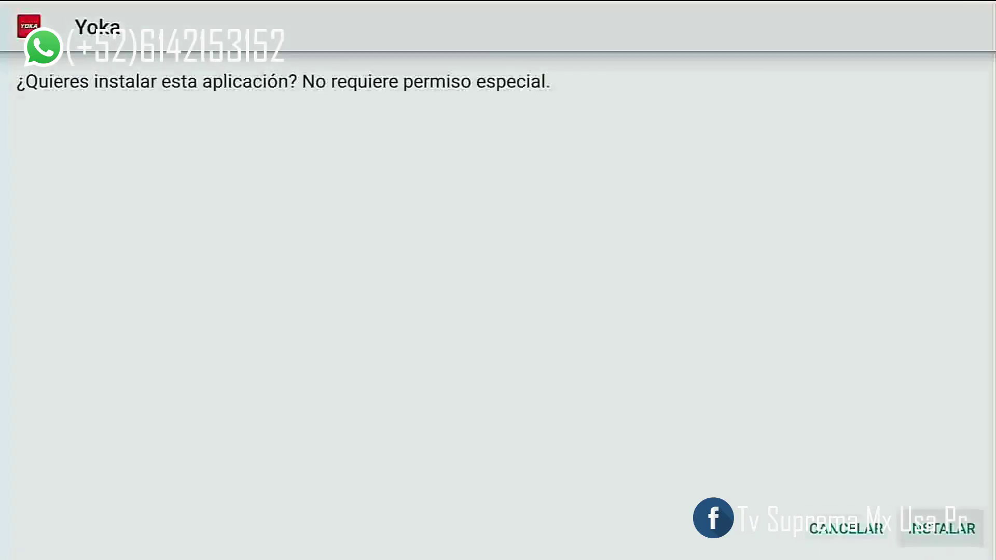
key(Return)
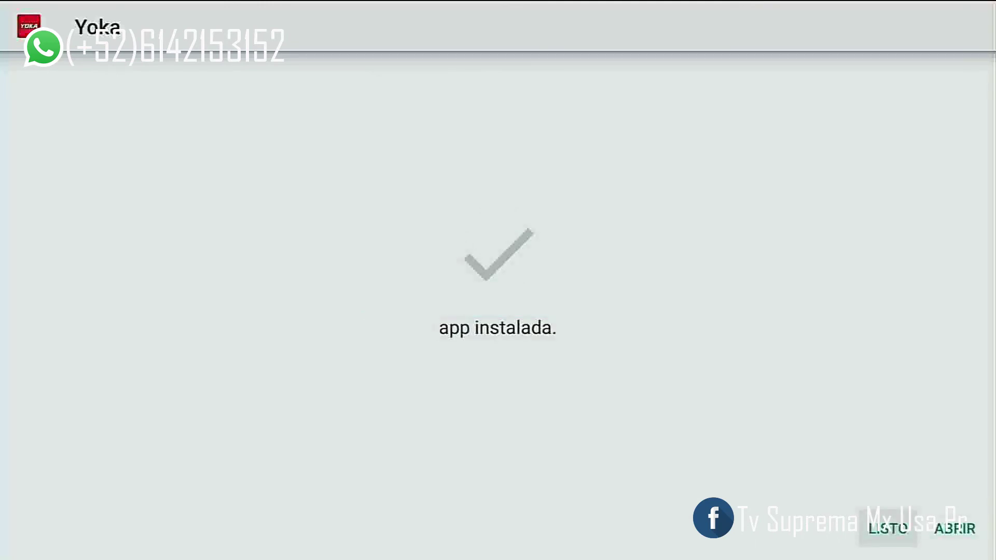
key(Return)
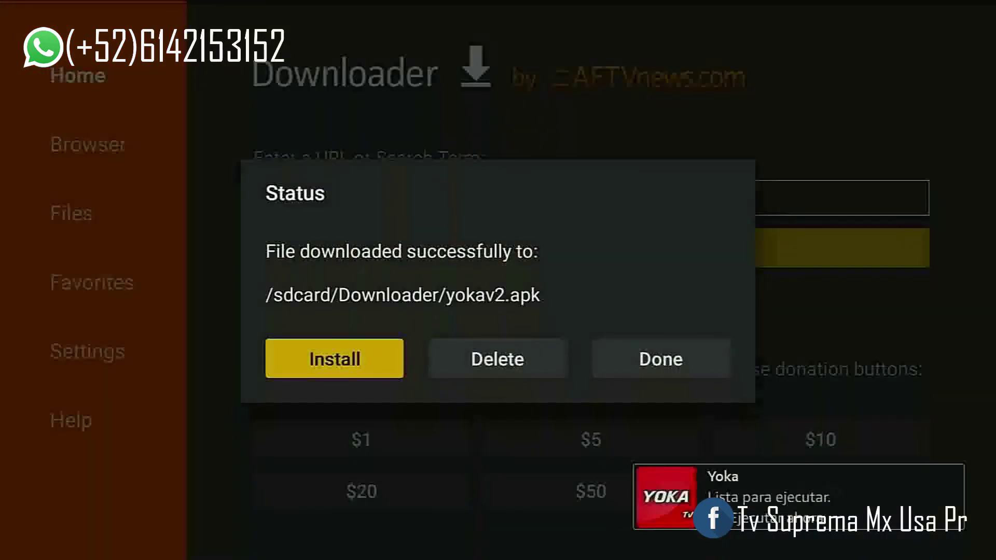
Step: Close the download status dialog, exit Downloader and return to the Fire TV home screen
key(Right)
key(Right)
key(Return)
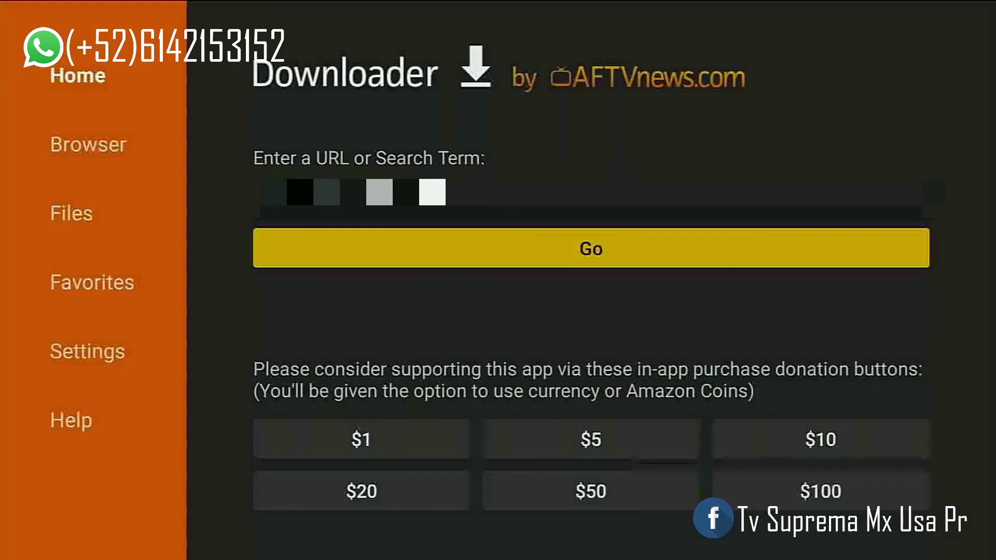
key(Escape)
key(Escape)
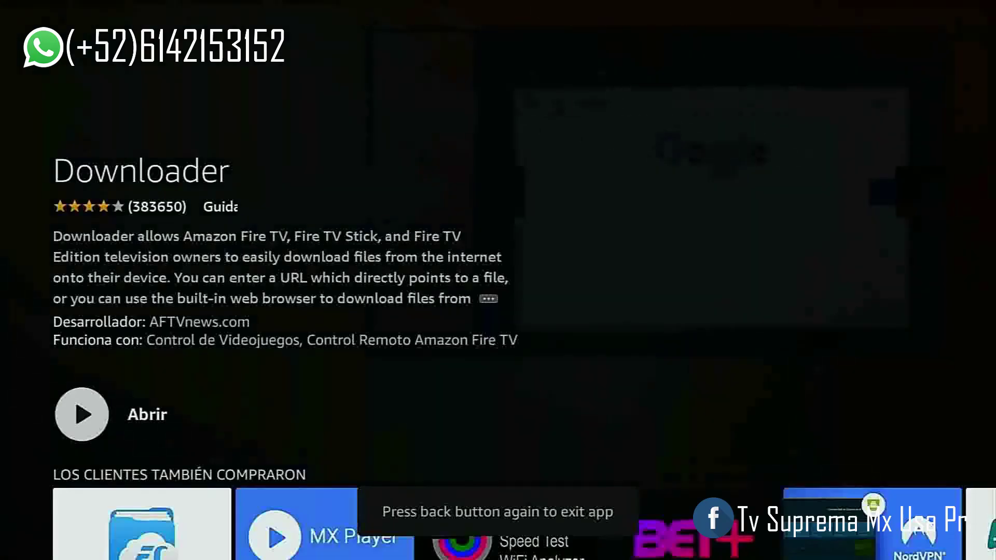
key(Escape)
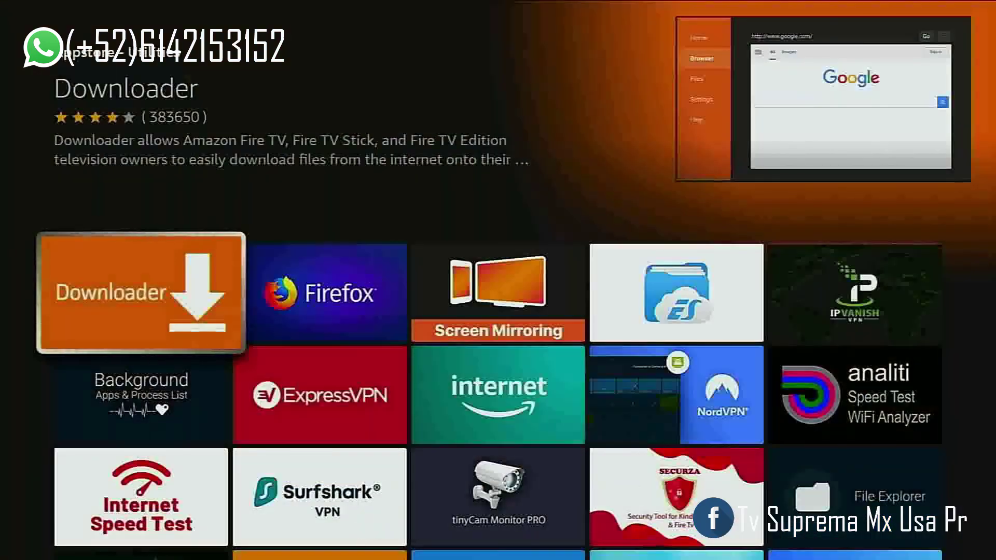
key(Home)
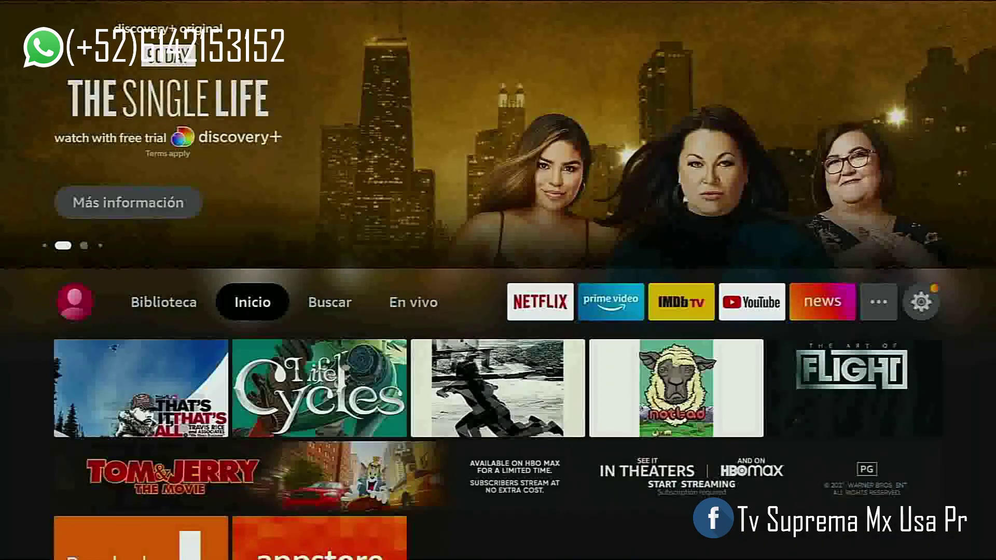
Step: Open the full list of apps and channels from the home screen
key(Right)
key(Right)
key(Right)
key(Right)
key(Right)
key(Right)
key(Right)
key(Right)
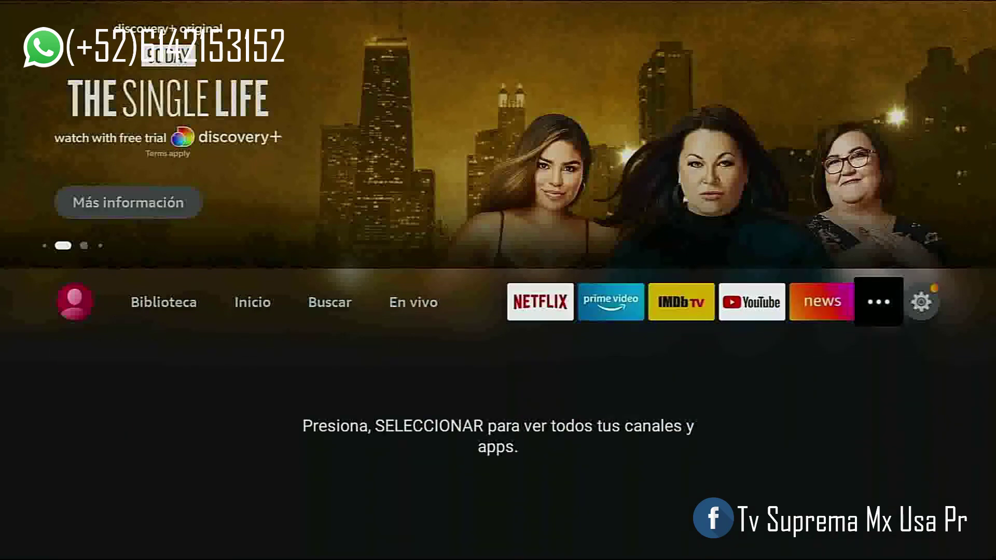
key(Return)
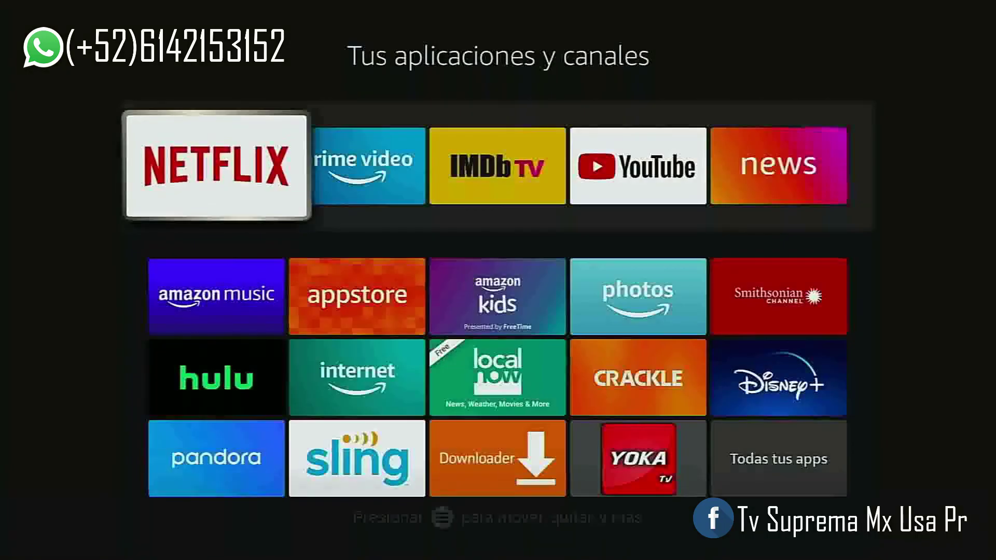
Step: Move the Yoka TV app to the front of the apps and channels list and return to the home screen
key(Down)
key(Down)
key(Down)
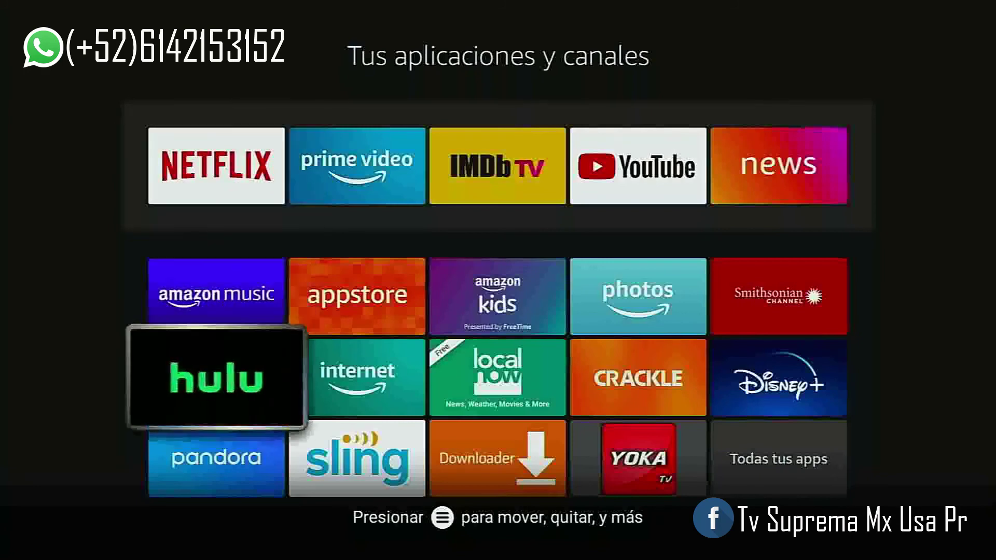
key(Right)
key(Right)
key(Right)
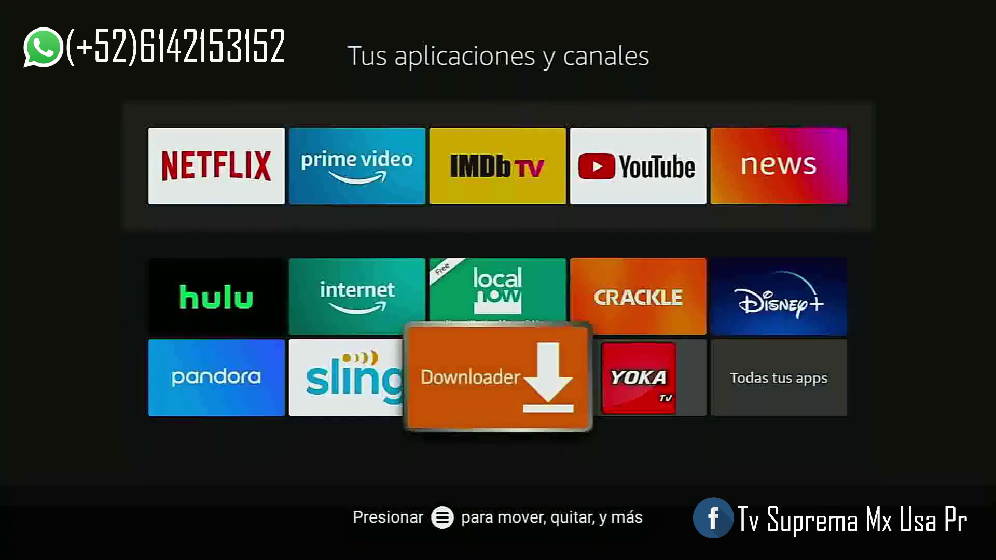
key(Menu)
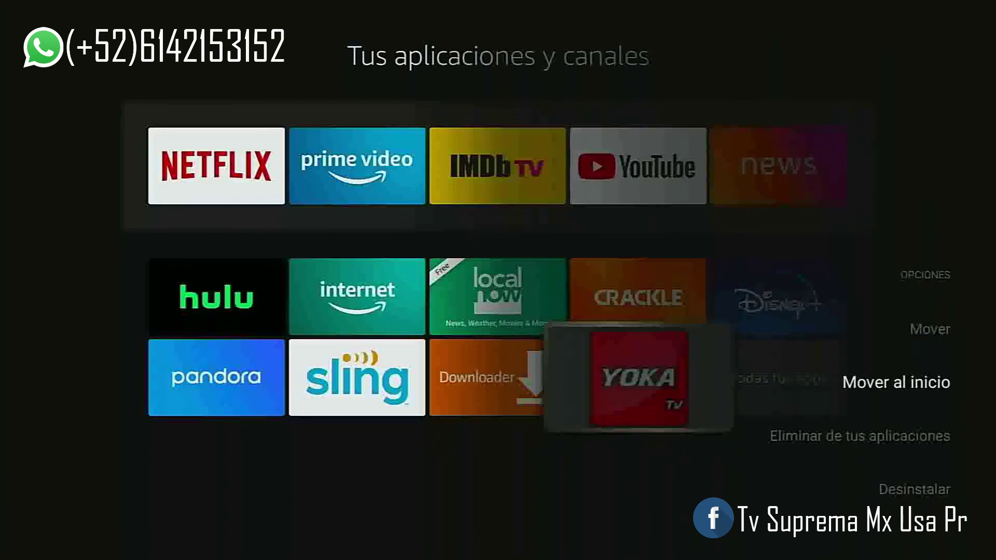
key(Return)
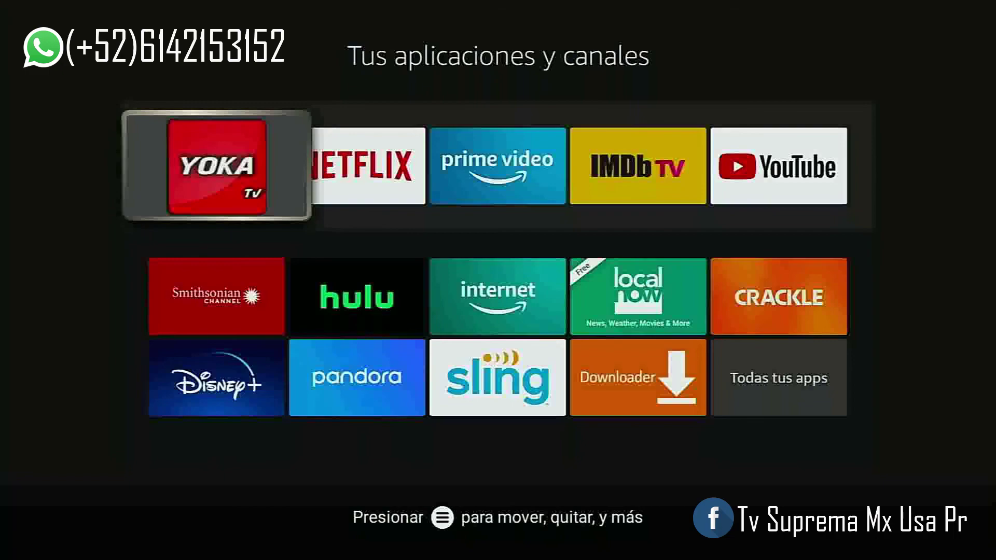
key(Home)
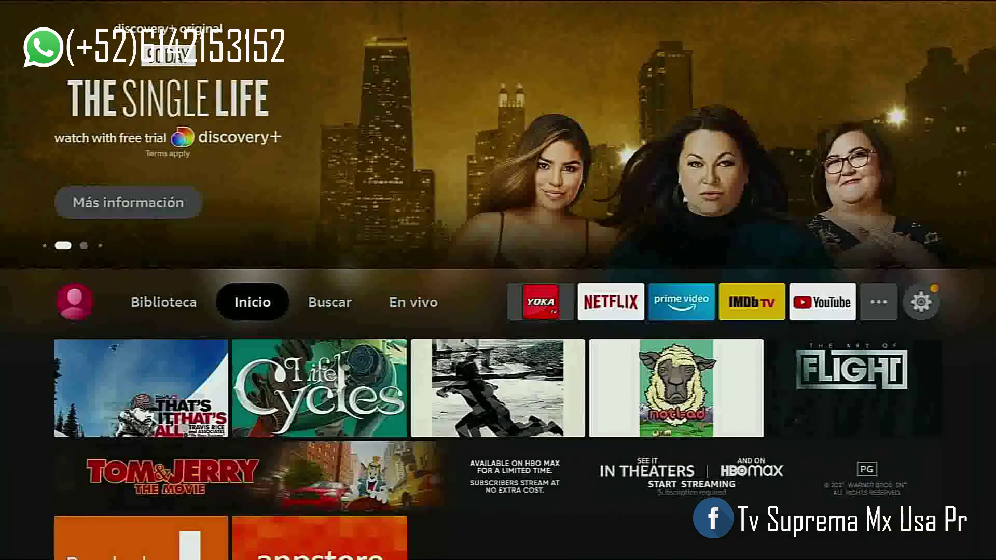
key(Down)
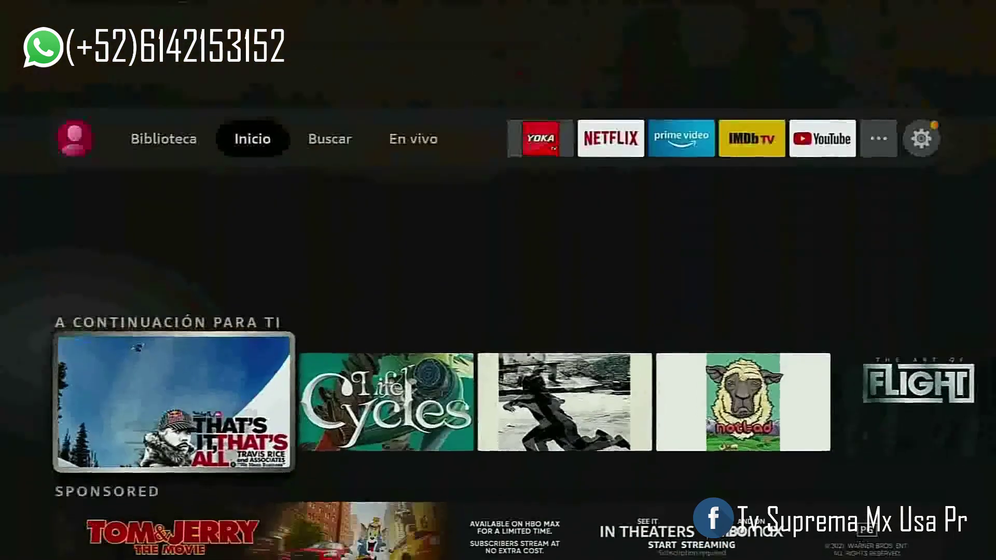